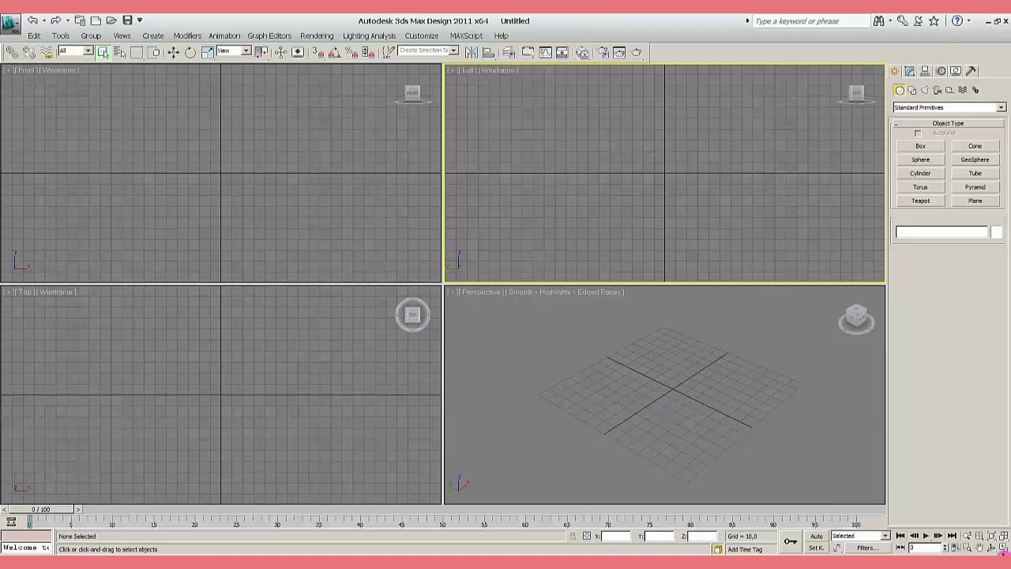
Maximize the Perspective viewport and restore the four-viewport arrangement, switching back and forth a few times
left_click(645, 443)
left_click(1006, 549)
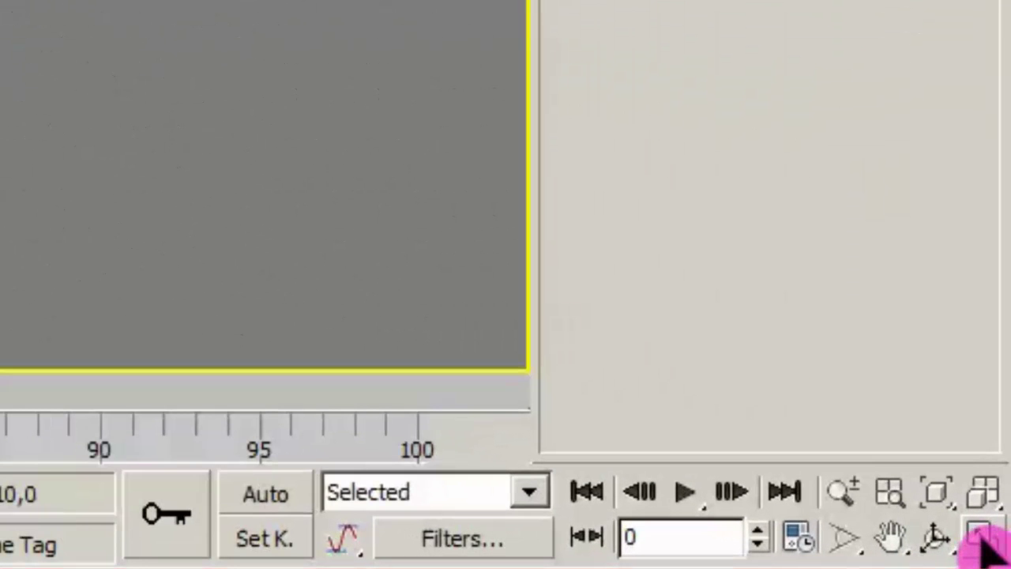
left_click(982, 537)
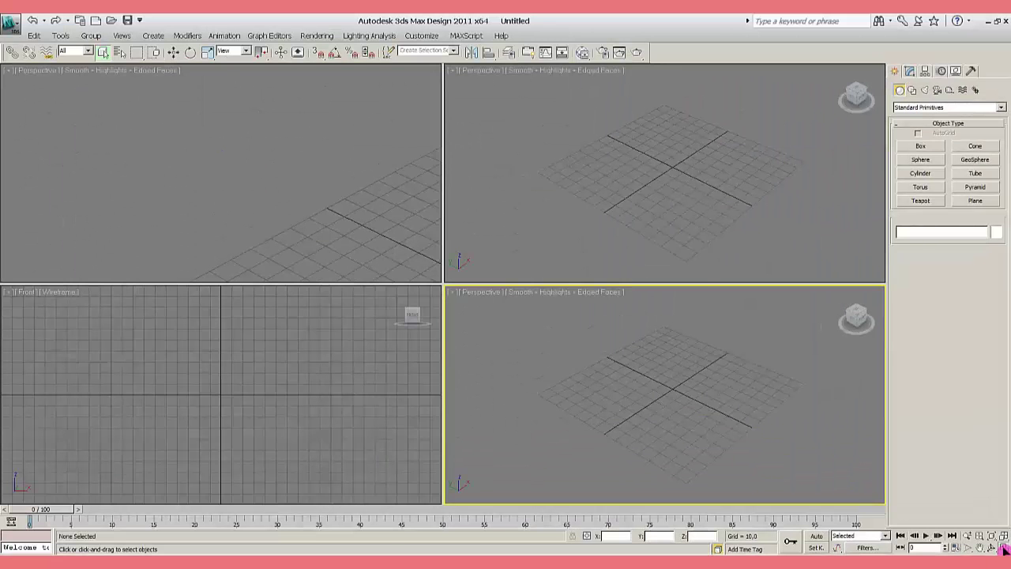
left_click(1004, 549)
left_click(1005, 549)
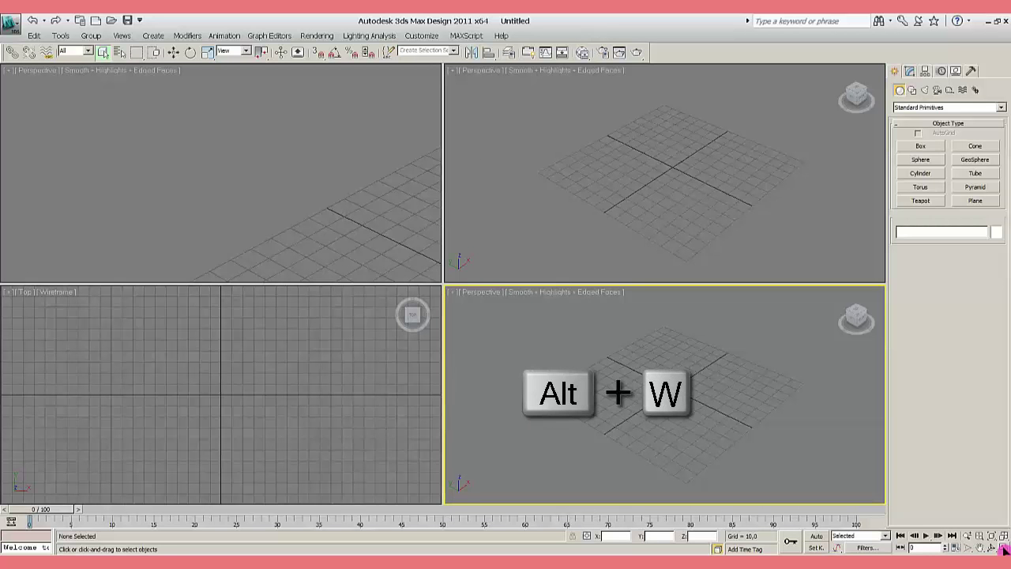
key("alt+w")
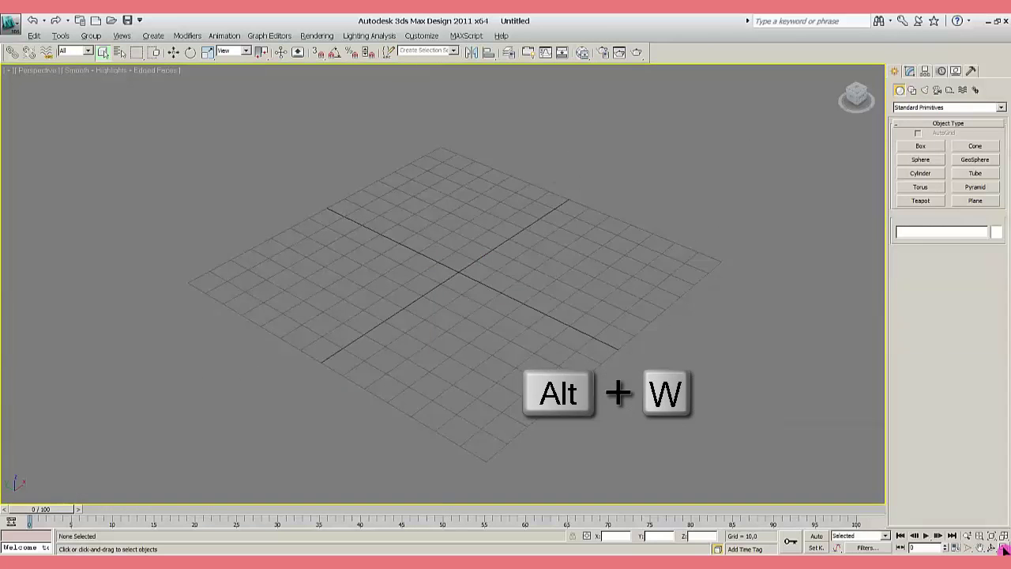
left_click(1004, 549)
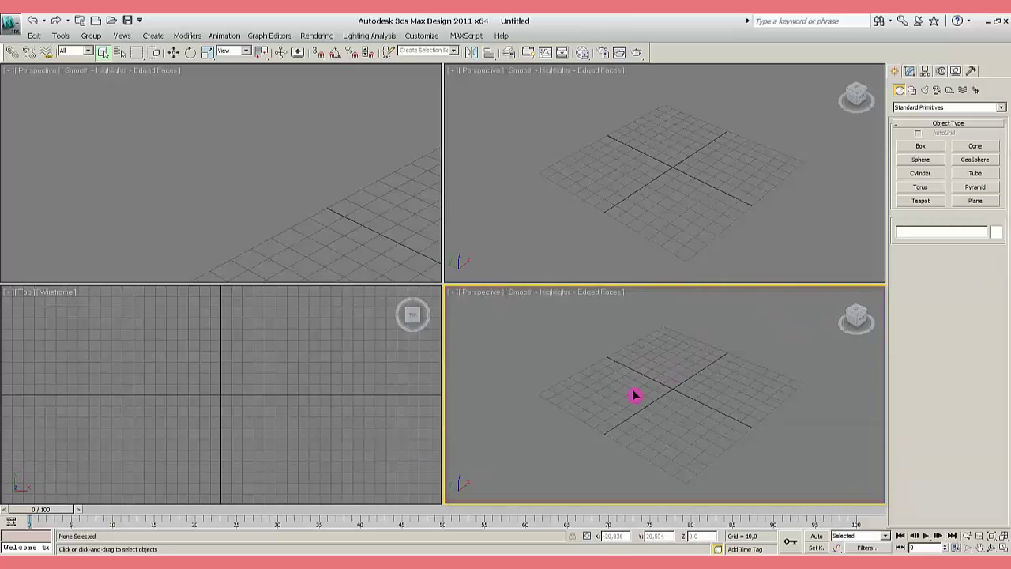
Set the two upper viewports to the Front and Left views and make the Top viewport active
left_click(600, 202)
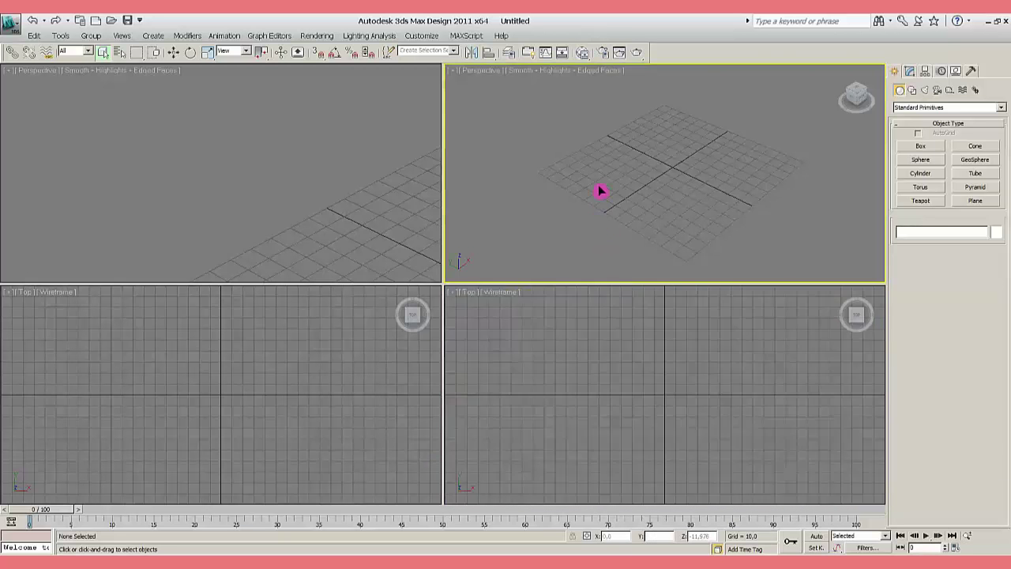
key("l")
left_click(286, 233)
key("f")
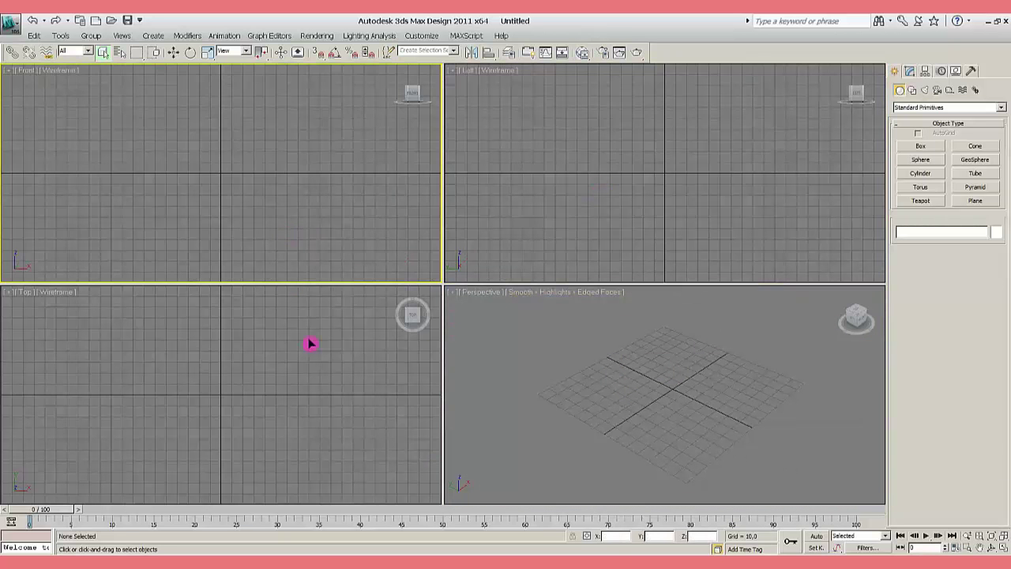
left_click(327, 391)
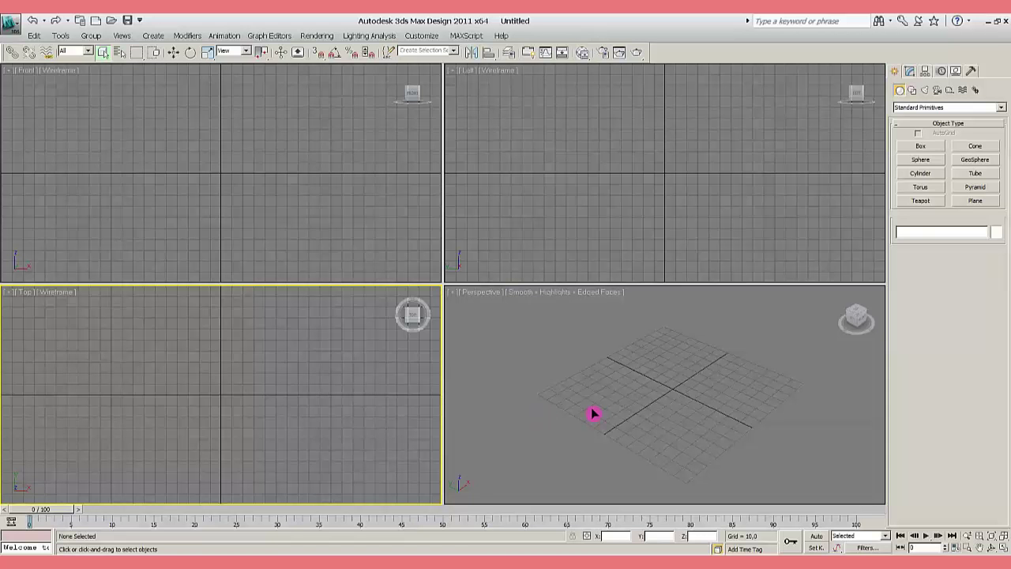
Create a box about 140 long, 138 wide and 60 high on the grid in the Perspective viewport
left_click(921, 147)
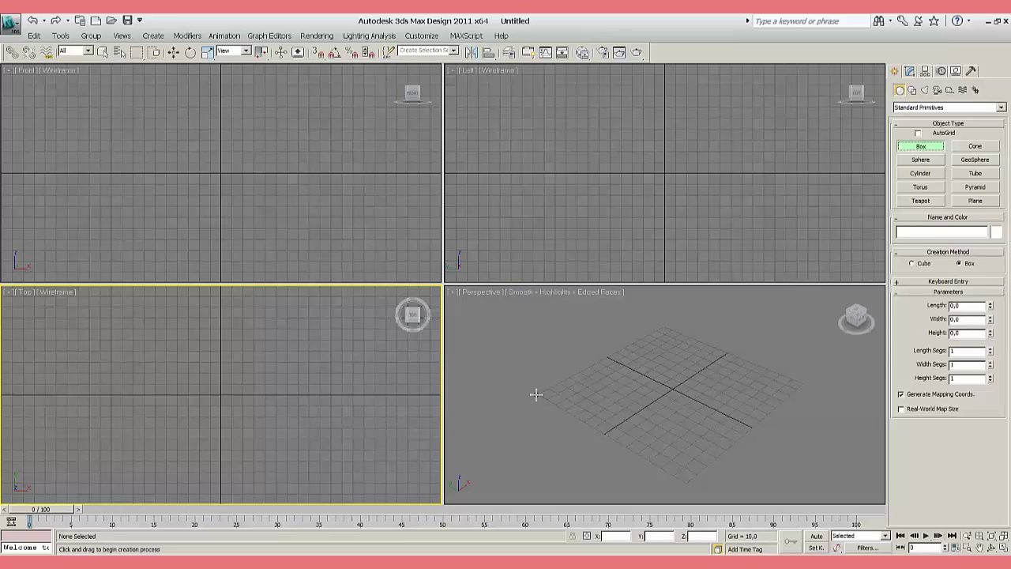
left_click_drag(536, 393, 802, 383)
left_click(537, 393)
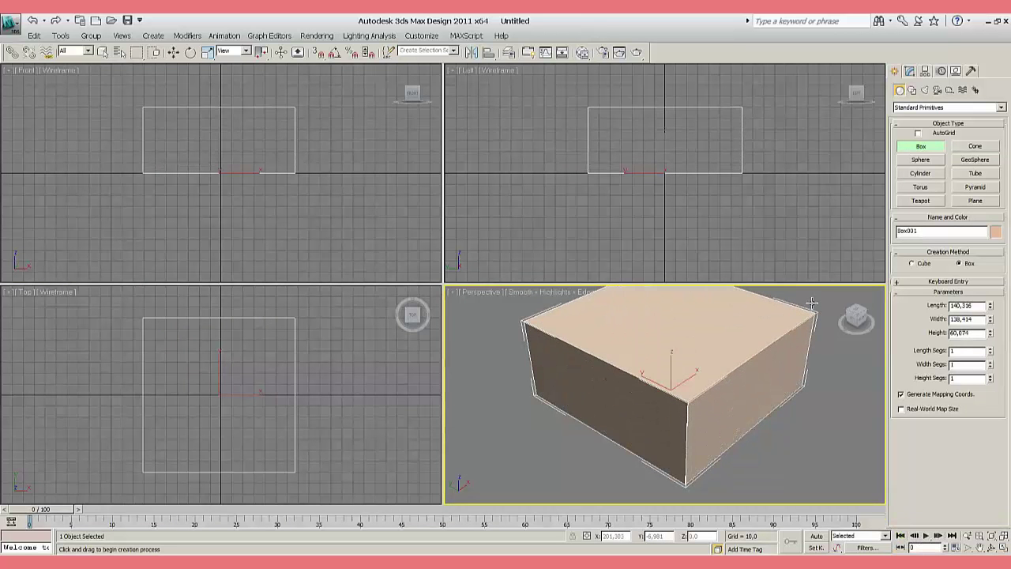
left_click(812, 303)
right_click(815, 414)
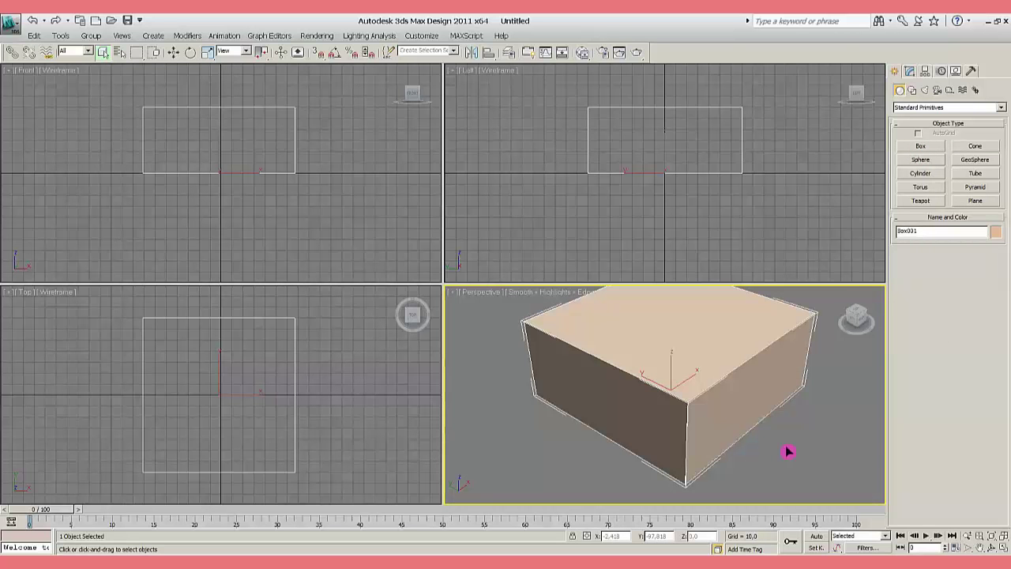
Select and deselect the box, and set the upper-right viewport to the Left view
left_click(543, 200)
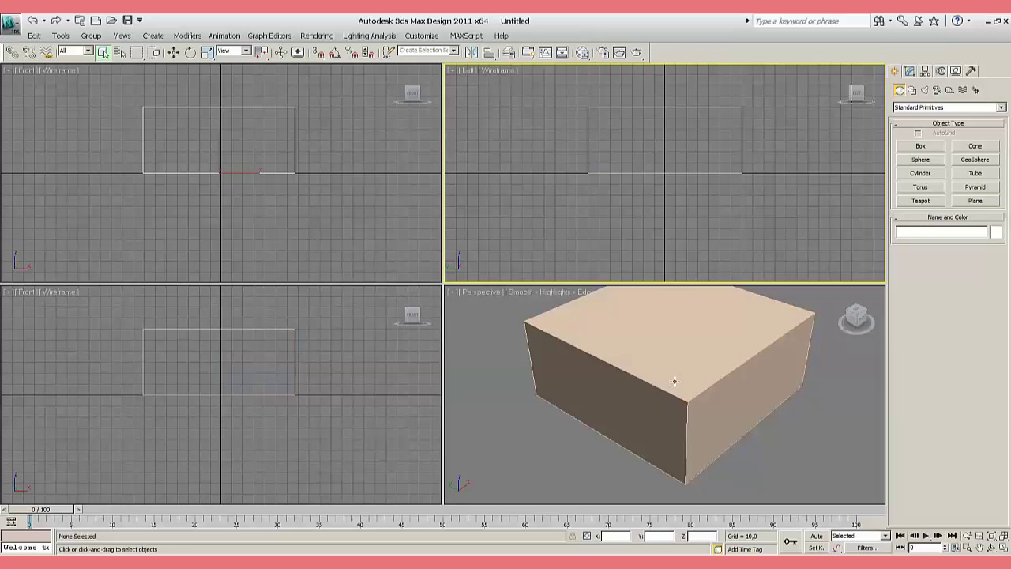
left_click(674, 381)
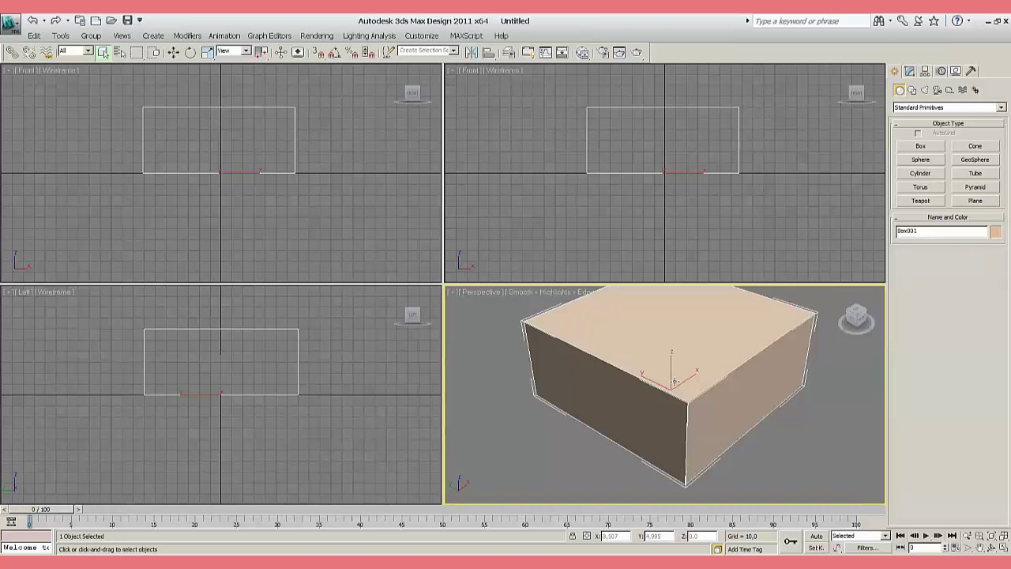
left_click(654, 219)
key("l")
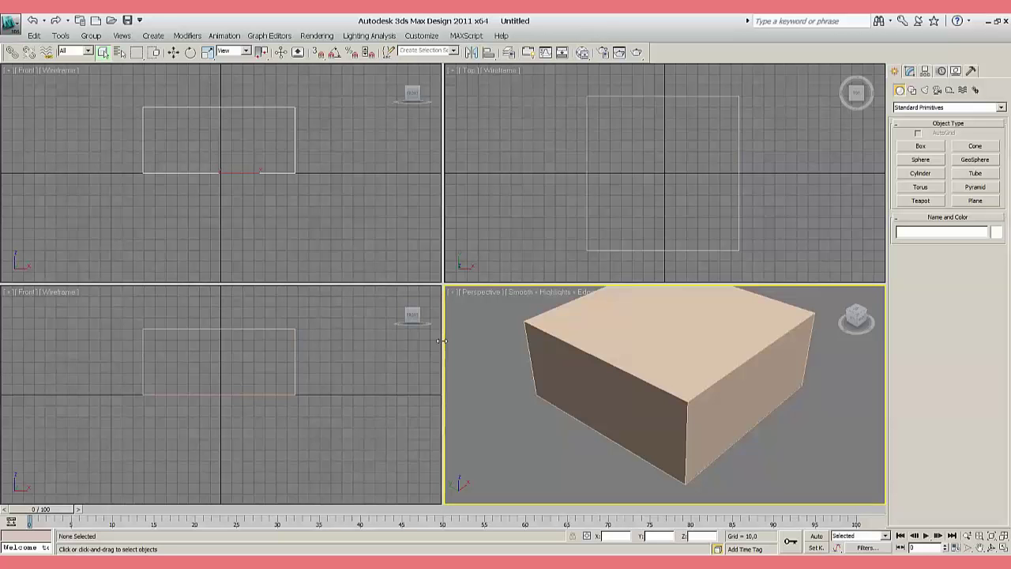
Widen the Front and Top viewports by moving the vertical divider, and activate each viewport to refresh it
left_click_drag(442, 340, 614, 341)
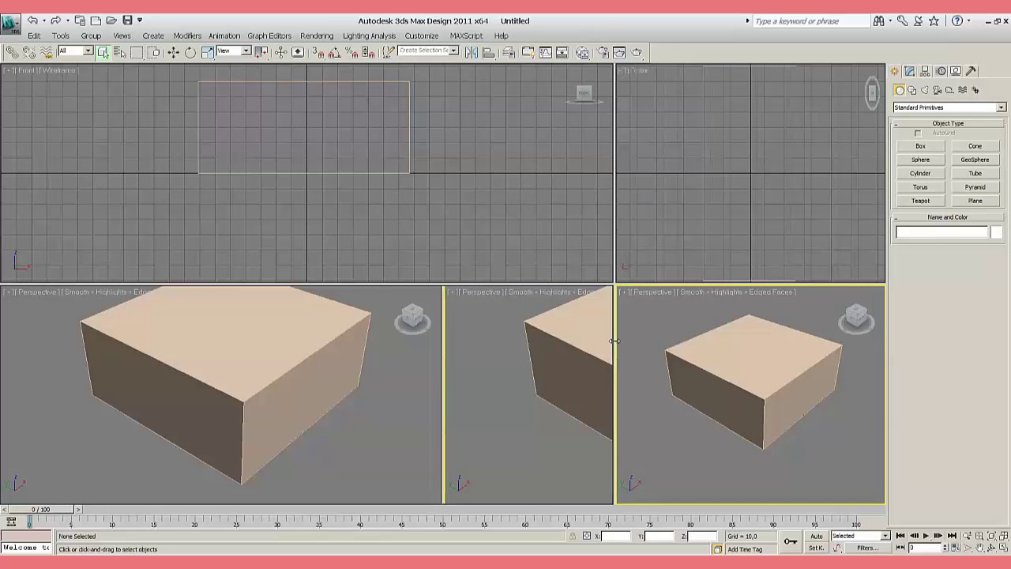
left_click(548, 395)
left_click(547, 229)
left_click(670, 220)
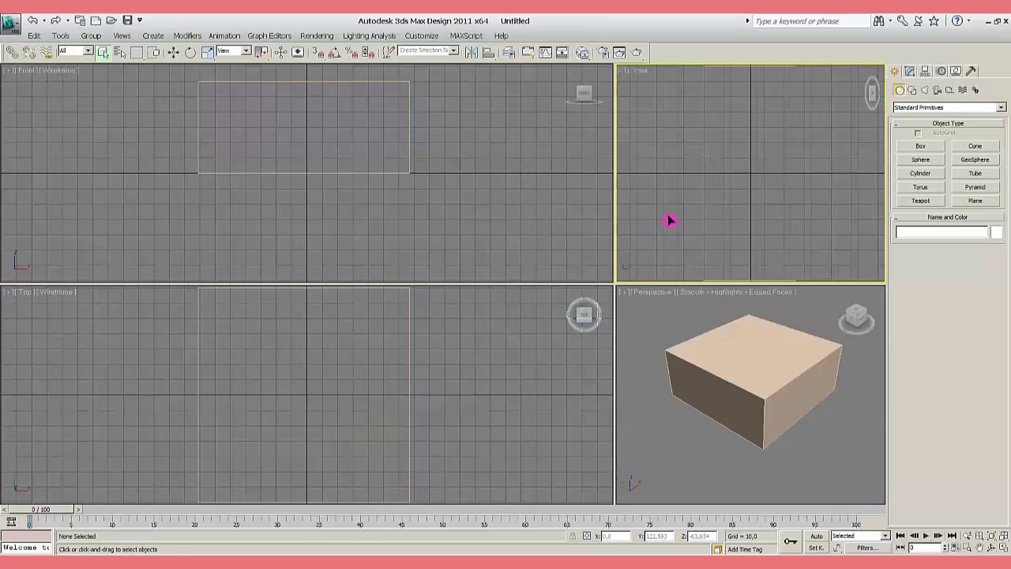
left_click(666, 335)
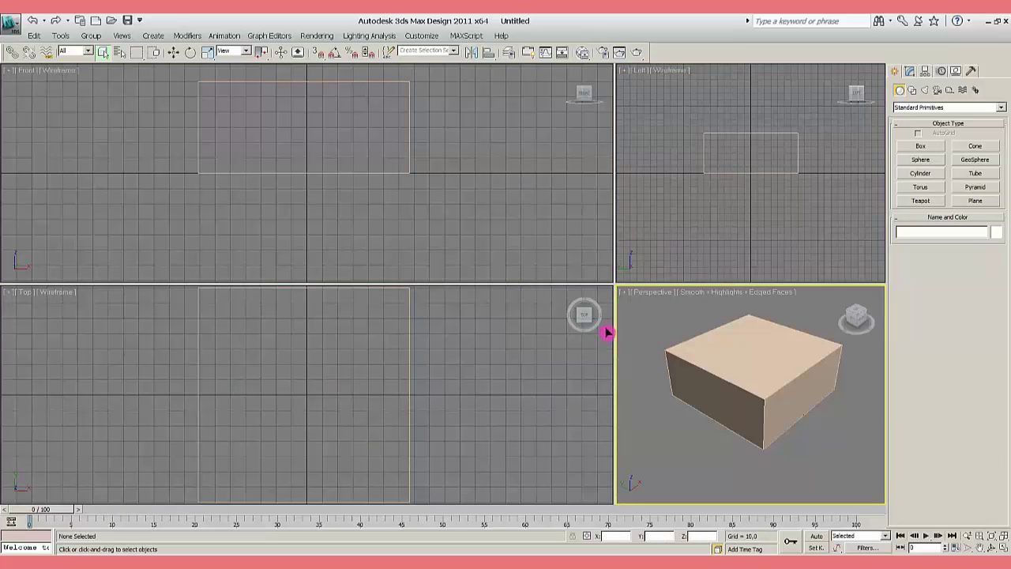
Enlarge the Front and Left viewports vertically by moving the horizontal divider, and activate each viewport to refresh it
left_click_drag(574, 285, 557, 388)
left_click(541, 273)
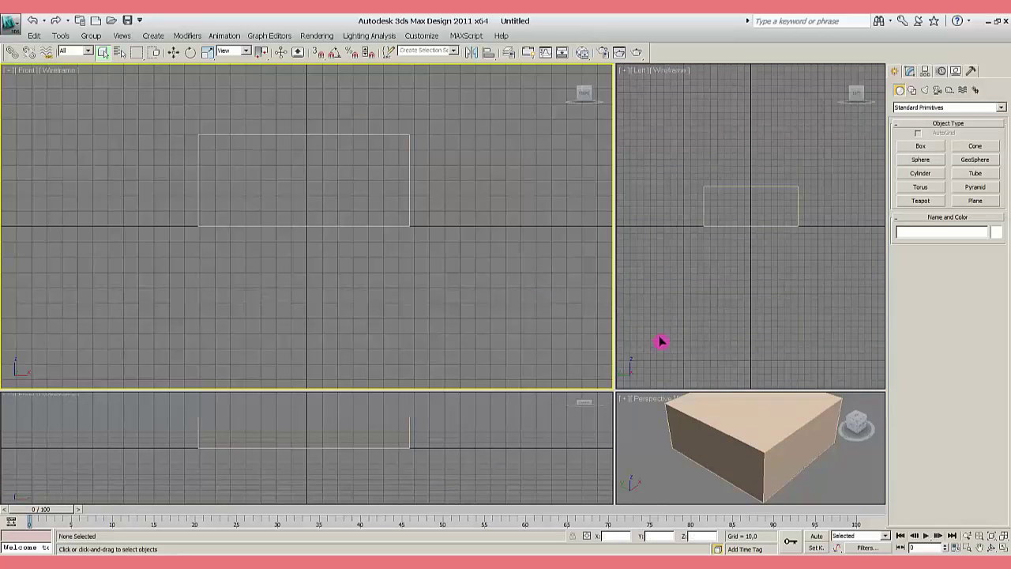
left_click(662, 341)
left_click(659, 467)
left_click(580, 443)
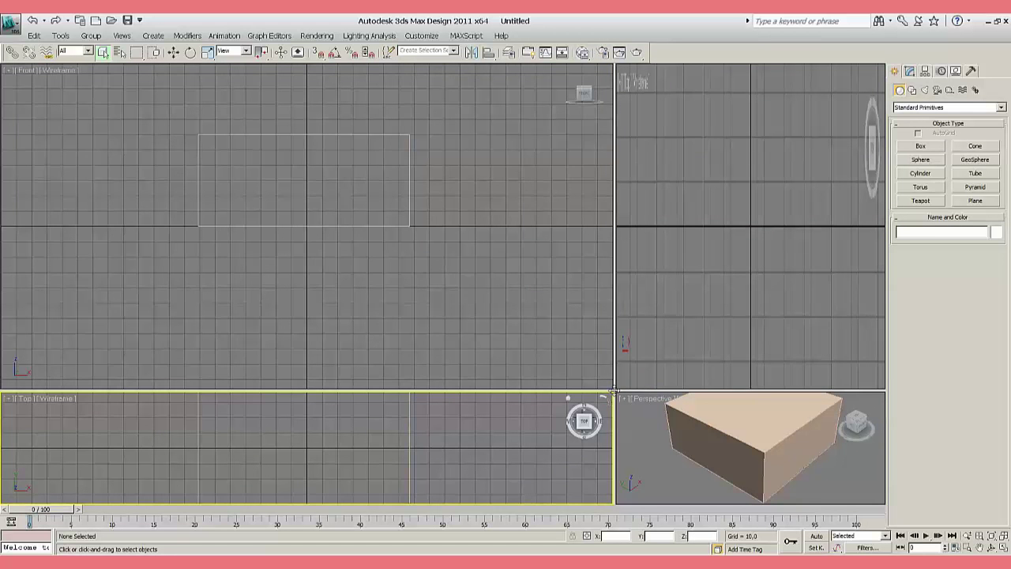
Enlarge the Perspective viewport from the shared corner of all four viewports, and reset the viewport layout
left_click_drag(614, 390, 371, 241)
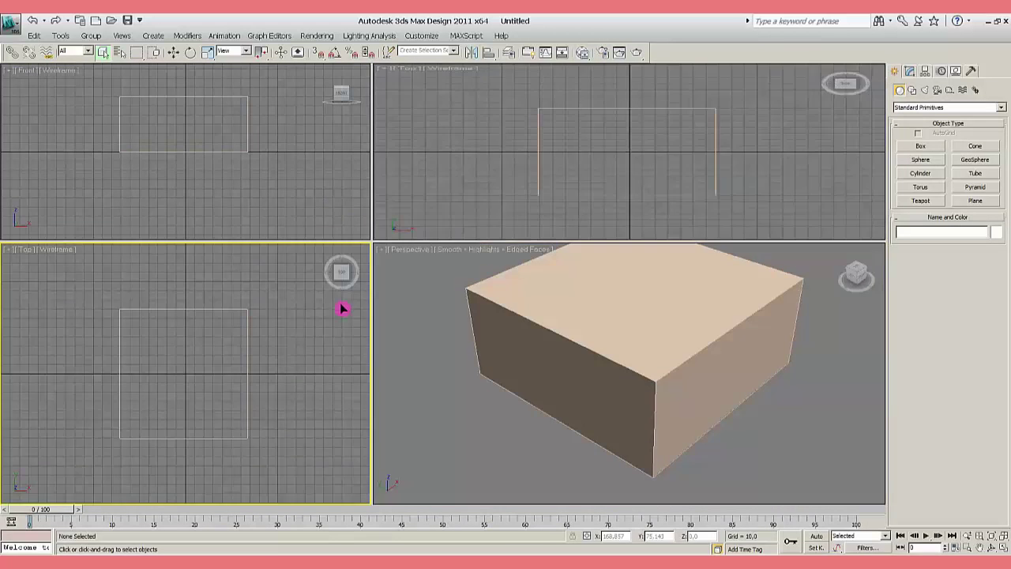
right_click(370, 242)
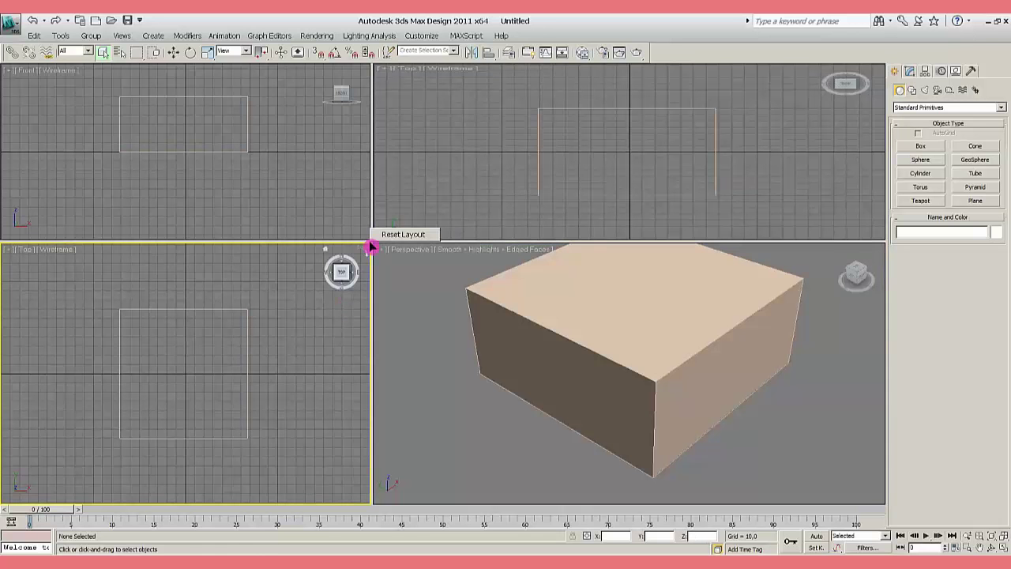
left_click(410, 234)
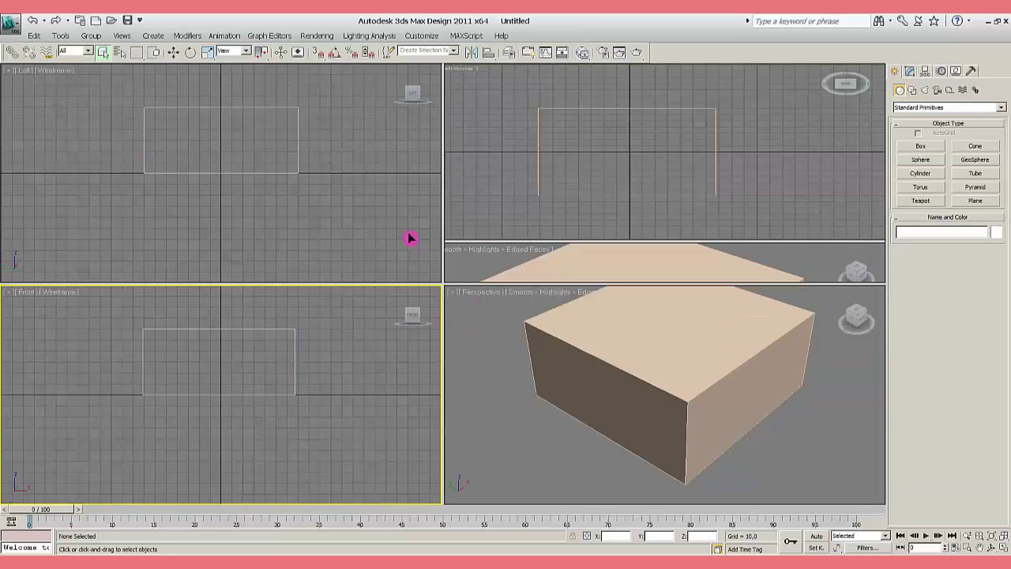
Set the upper viewports to Front and Left and the lower-left one to Top, and activate the Perspective viewport
left_click(544, 229)
key("l")
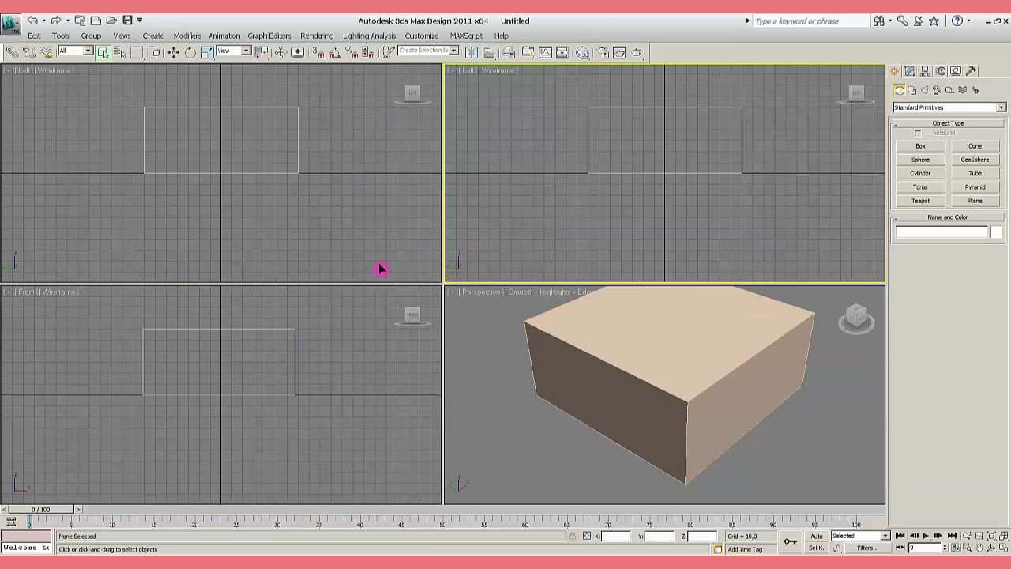
left_click(392, 252)
key("f")
left_click(397, 372)
key("t")
left_click(508, 372)
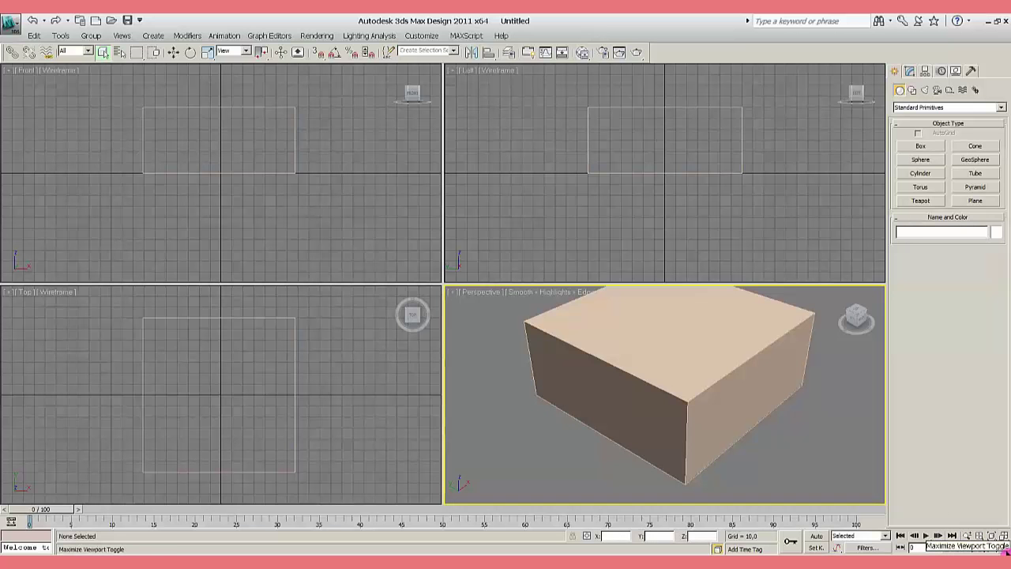
In Viewport Configuration, try the side-by-side two-viewport layout, and apply the layout with four equal viewports
right_click(1003, 548)
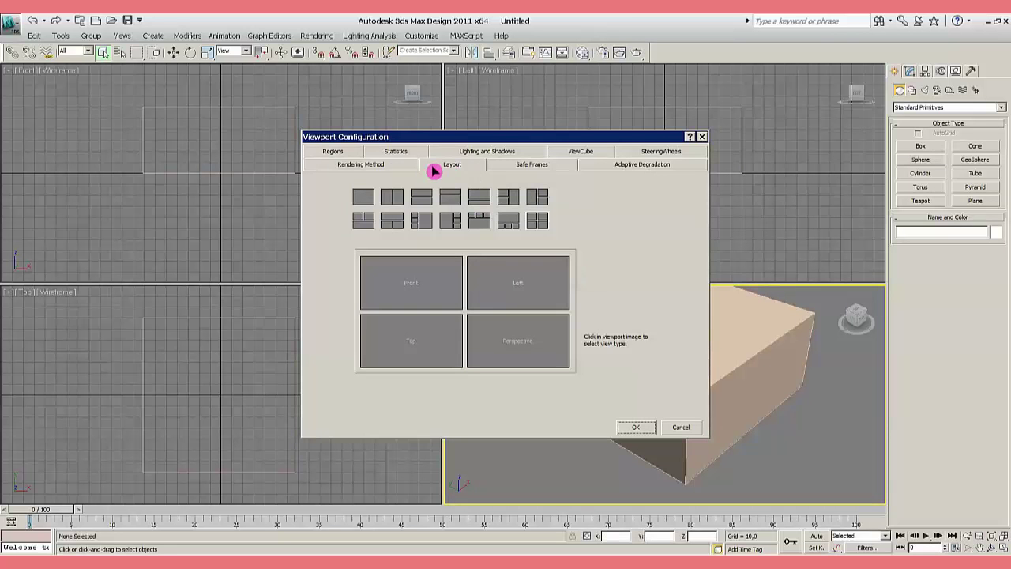
left_click(392, 168)
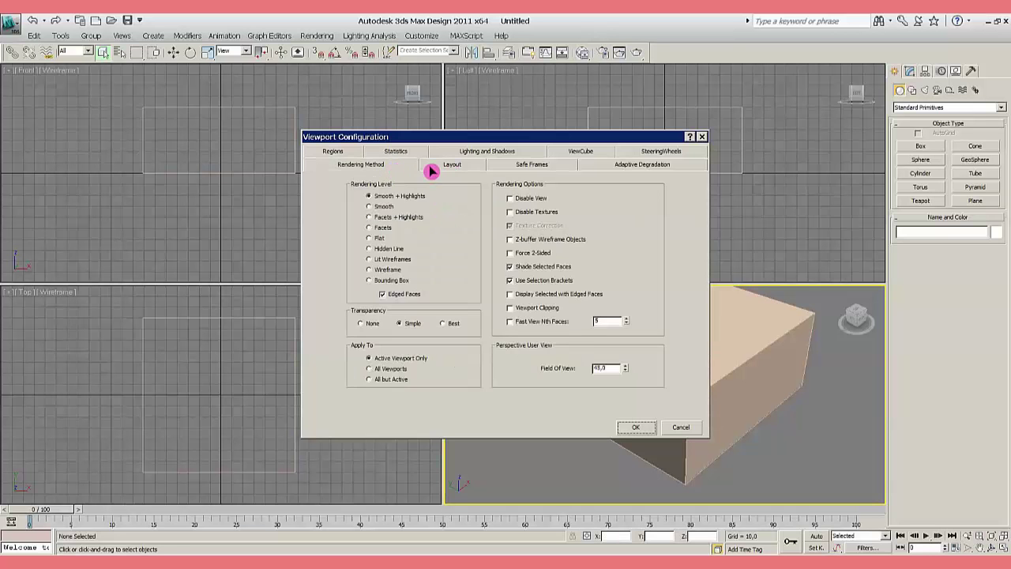
left_click(468, 169)
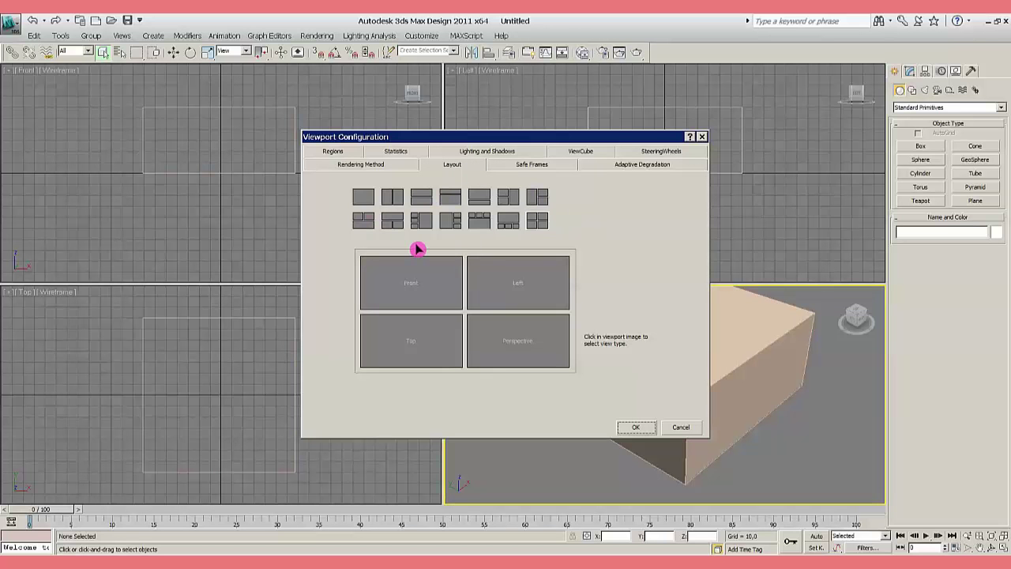
left_click(391, 200)
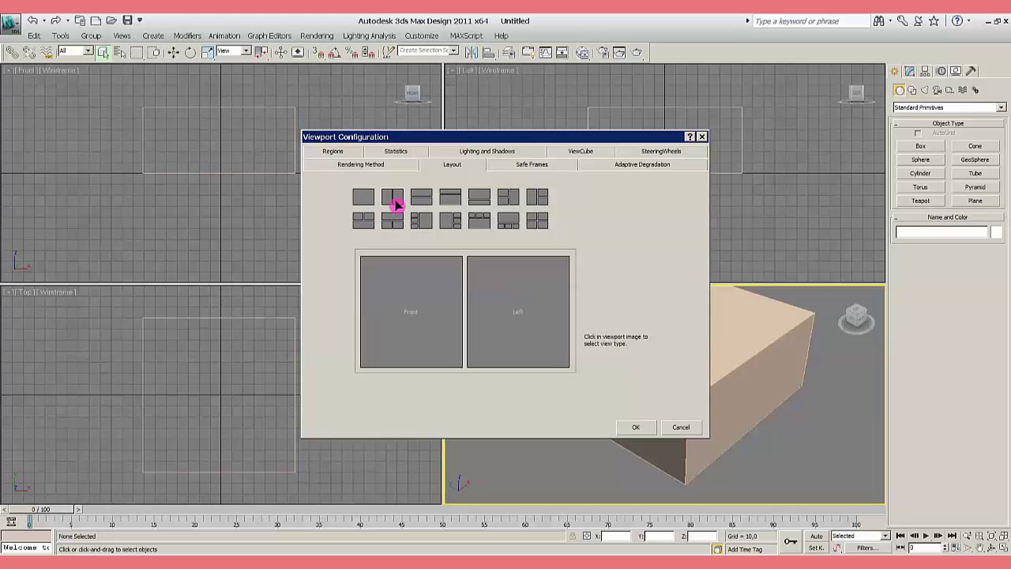
left_click(542, 226)
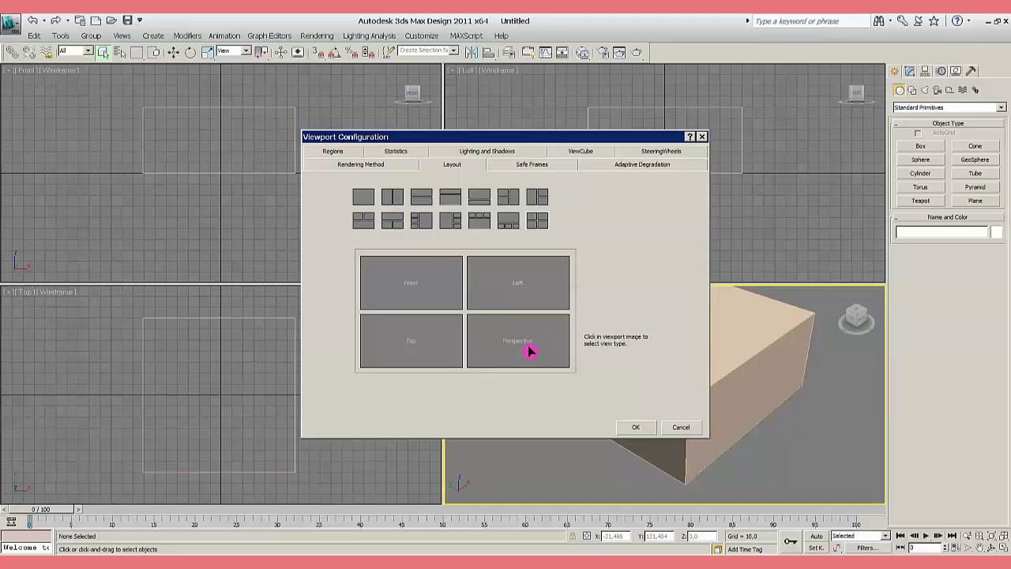
left_click(637, 427)
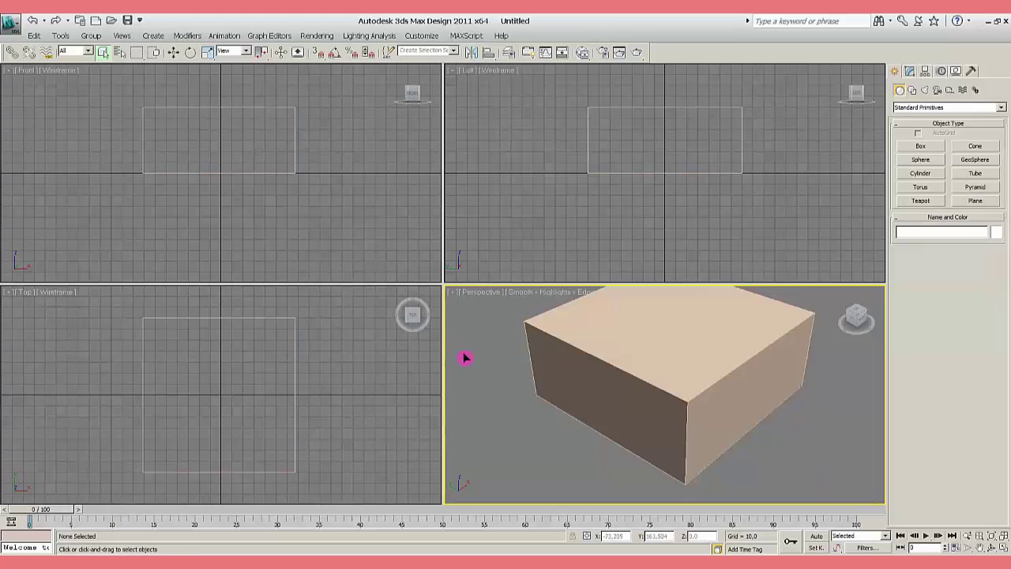
Open the Viewport Configuration layout options and cancel them, and open the same layout options again to check the four-viewport arrangement
left_click(455, 299)
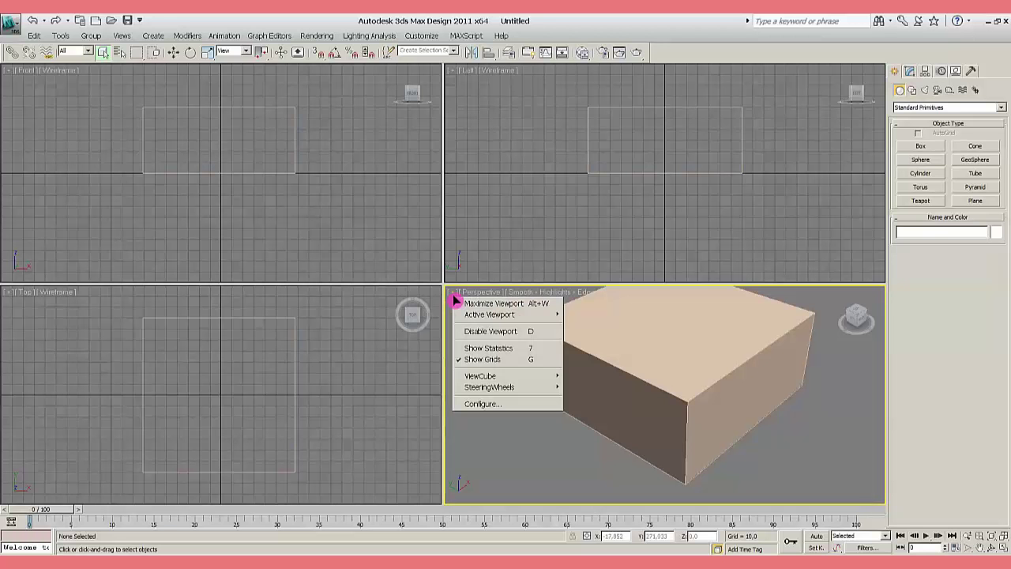
left_click(483, 404)
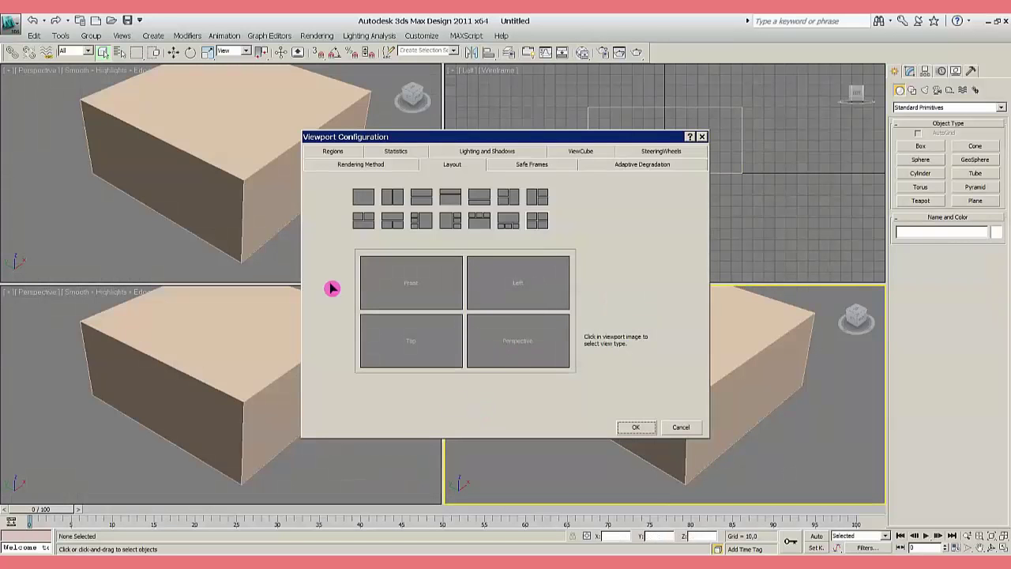
left_click(680, 430)
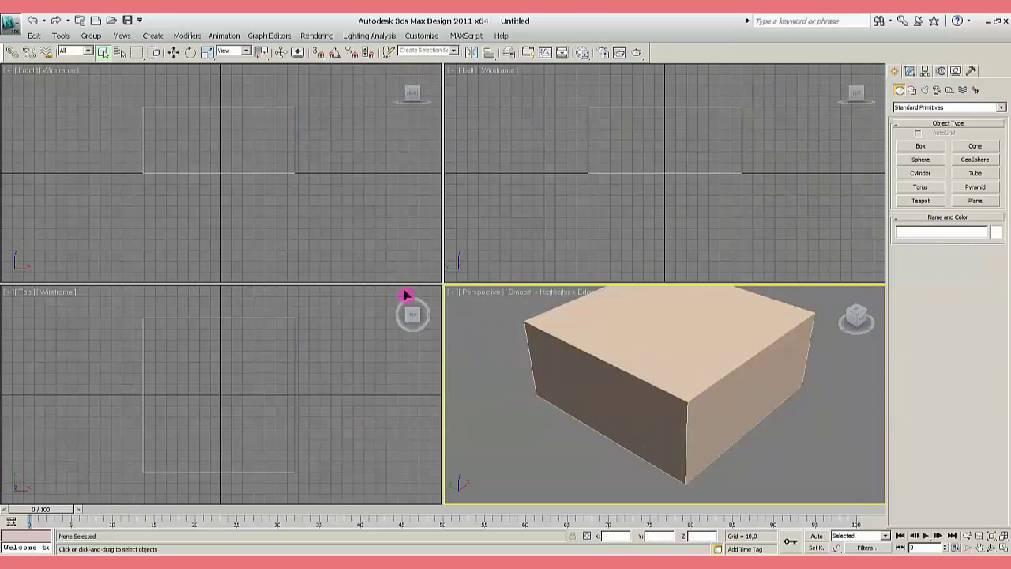
left_click(126, 37)
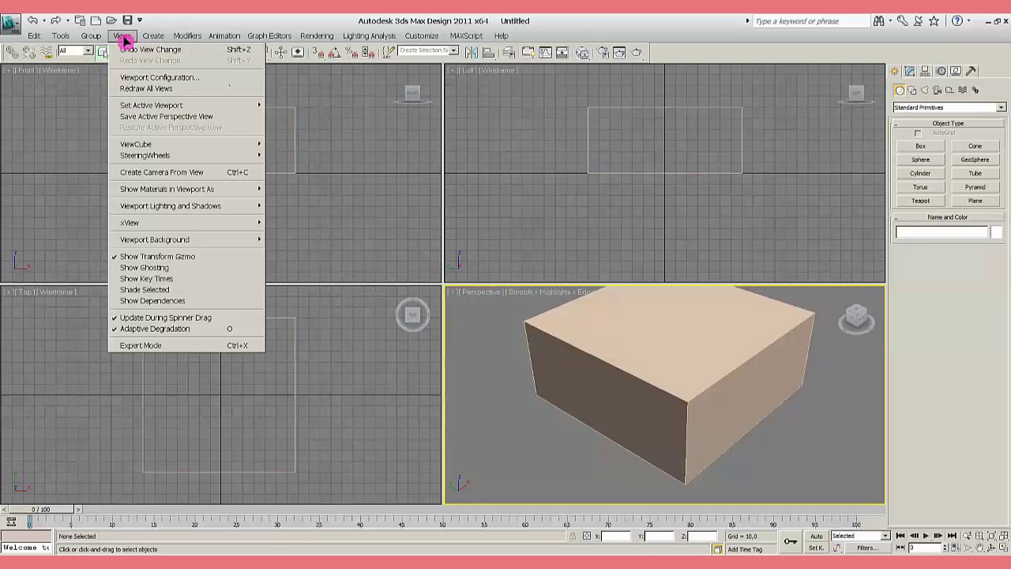
left_click(150, 78)
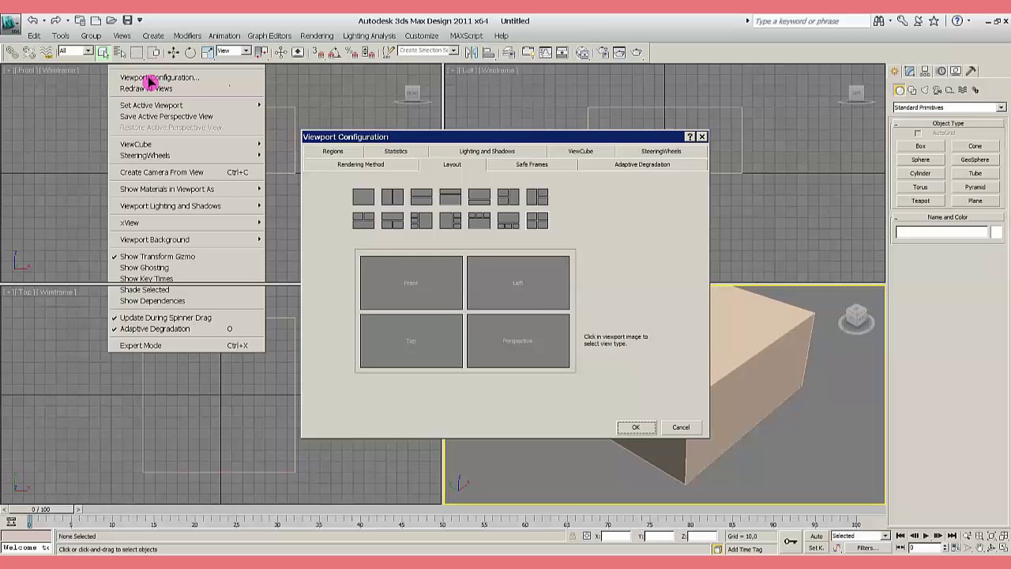
key("Return")
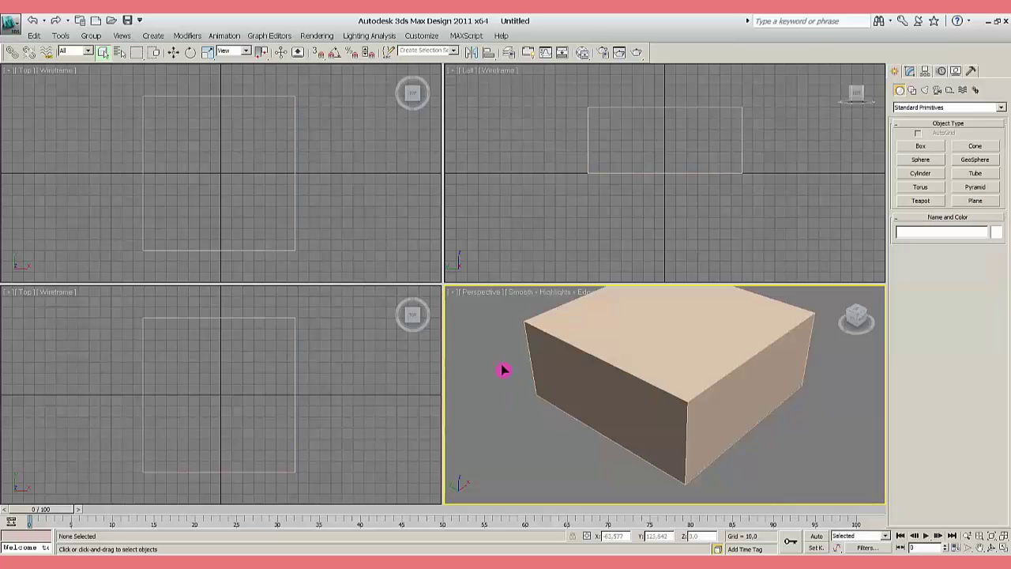
Switch the active Perspective viewport through the Front, Left, Top and Bottom views in turn
key("f")
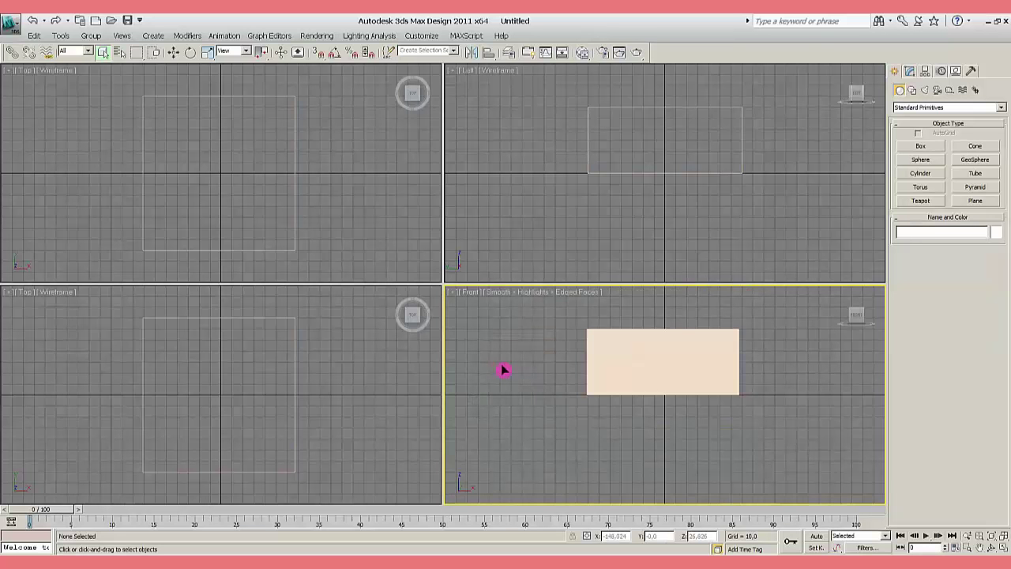
key("l")
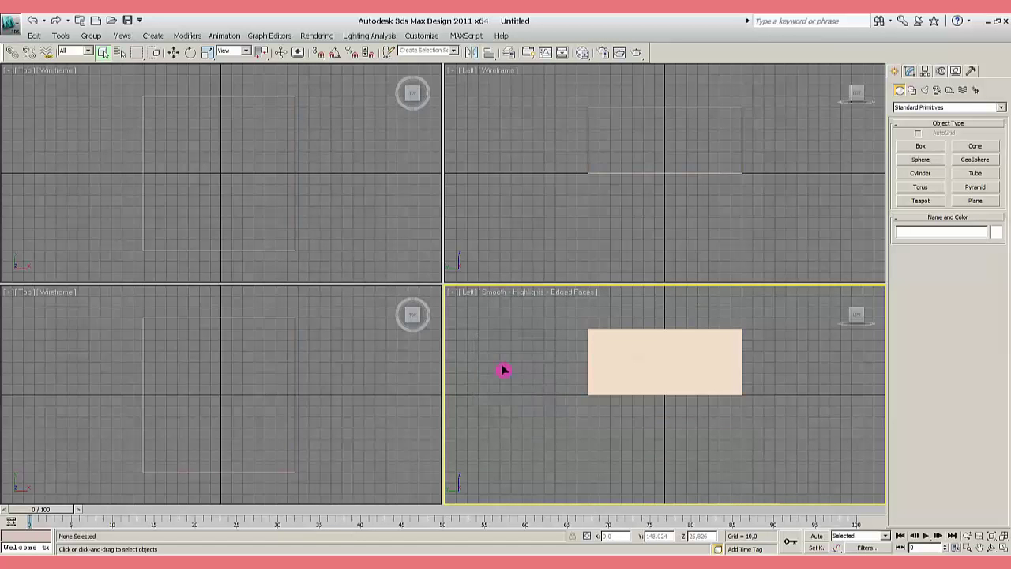
key("t")
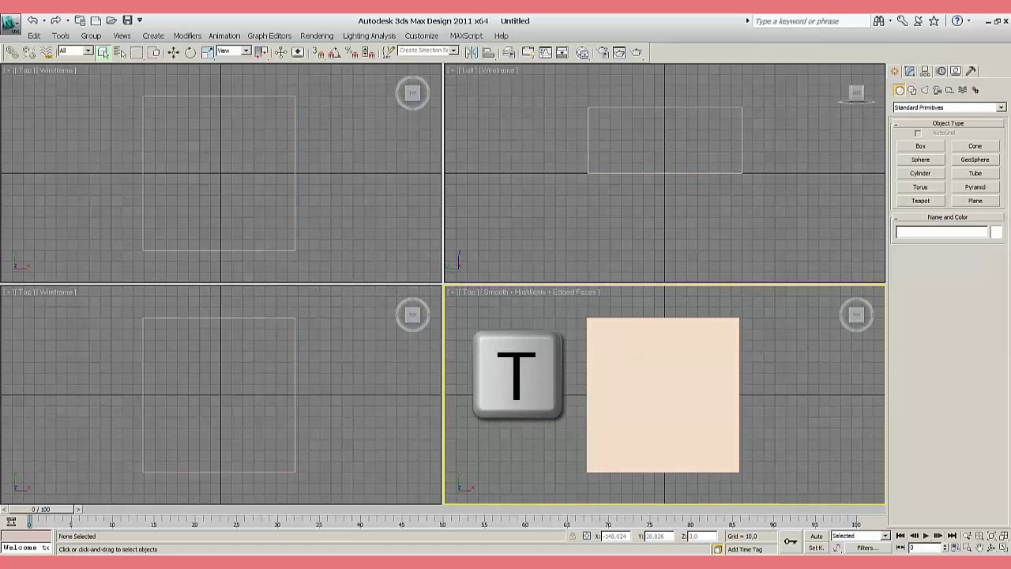
key("b")
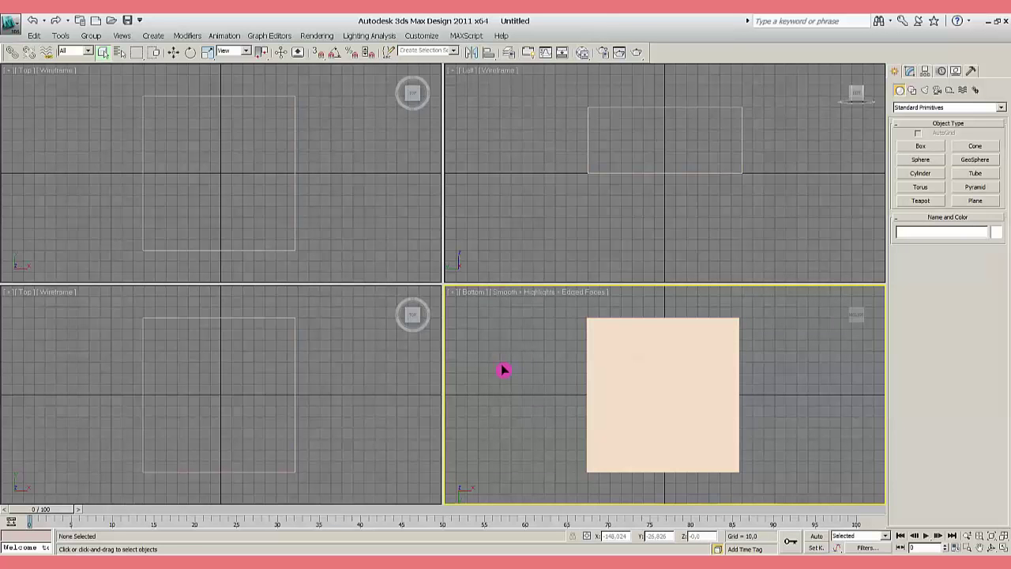
Switch the active Bottom viewport to the Right view
key("r")
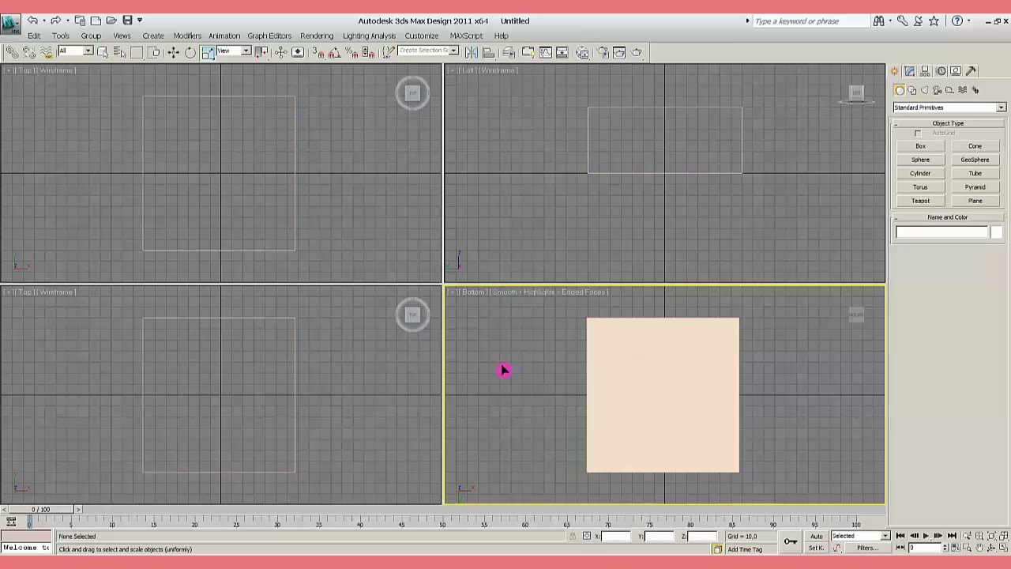
key("v")
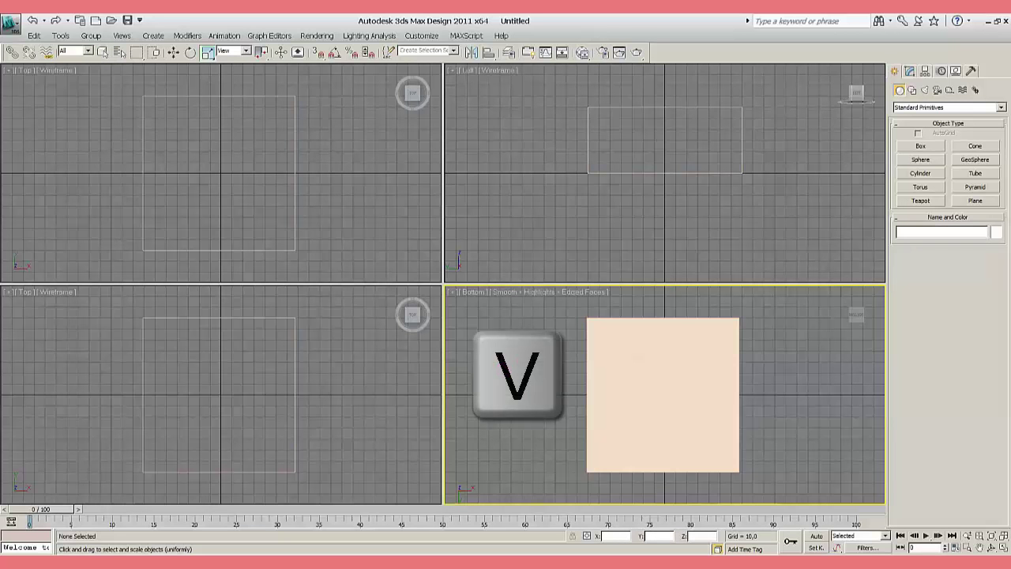
key("plus")
key("r")
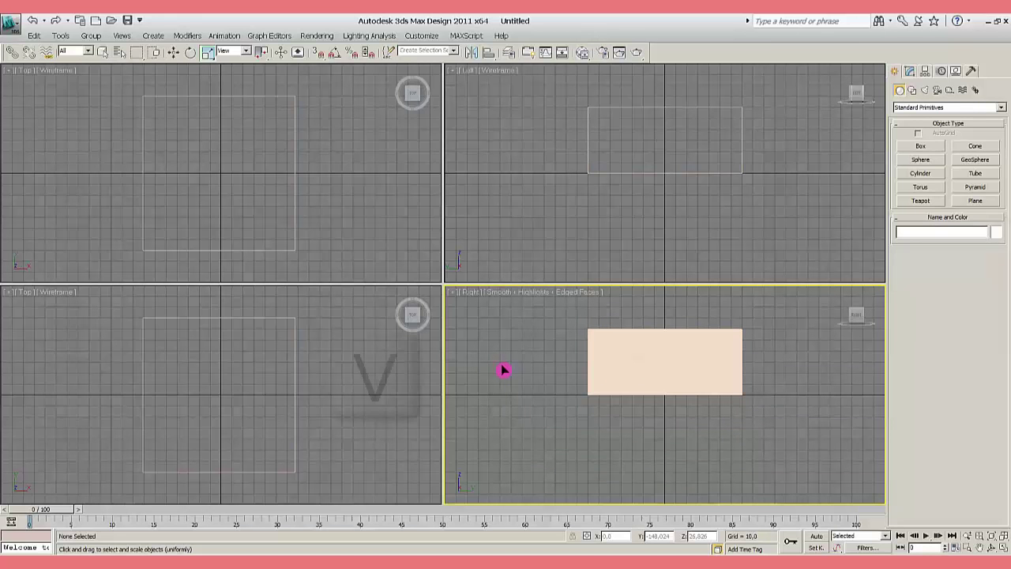
Examine the view types offered for the active Right viewport without choosing a different one
key("v")
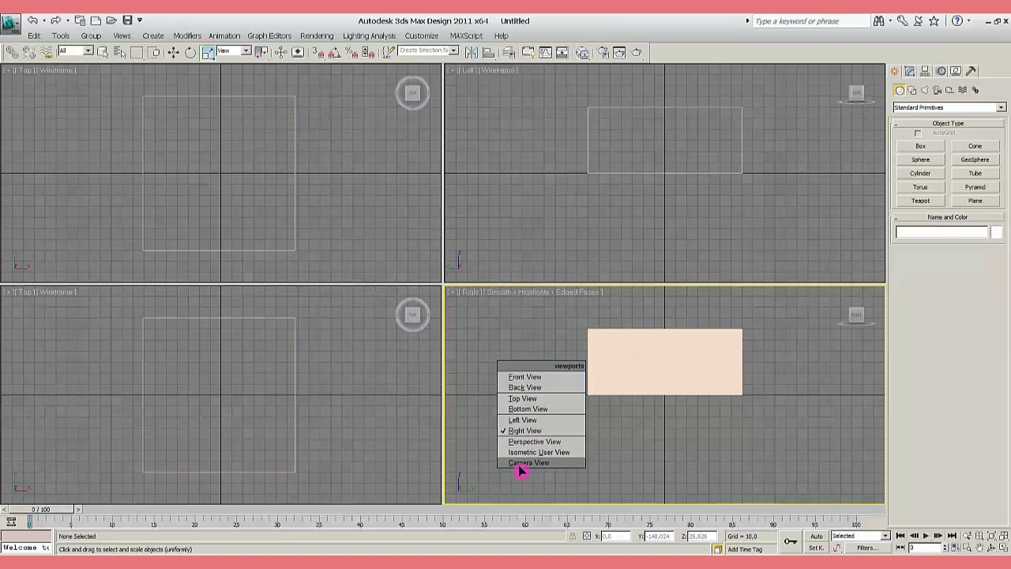
left_click(610, 443)
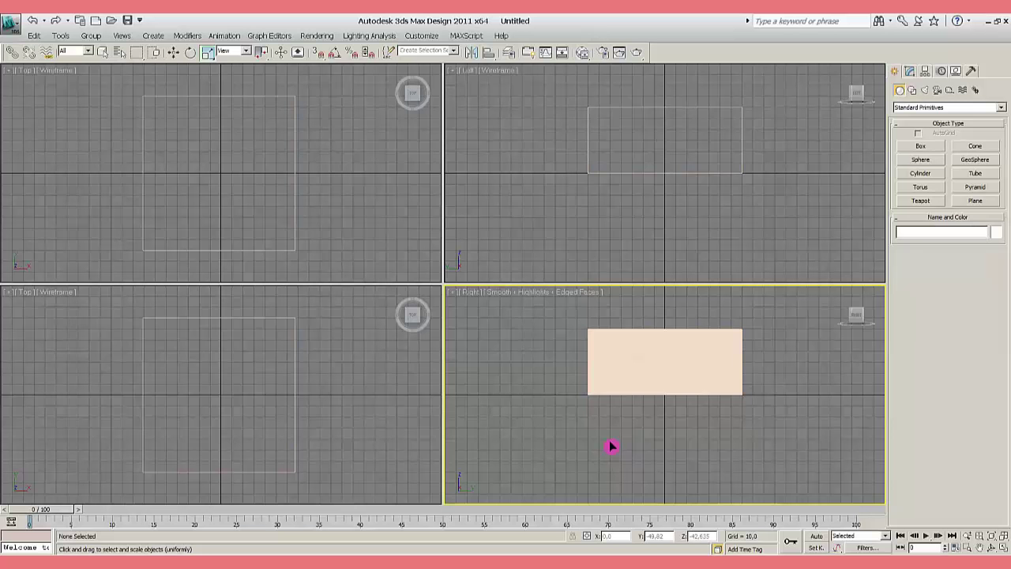
left_click(452, 292)
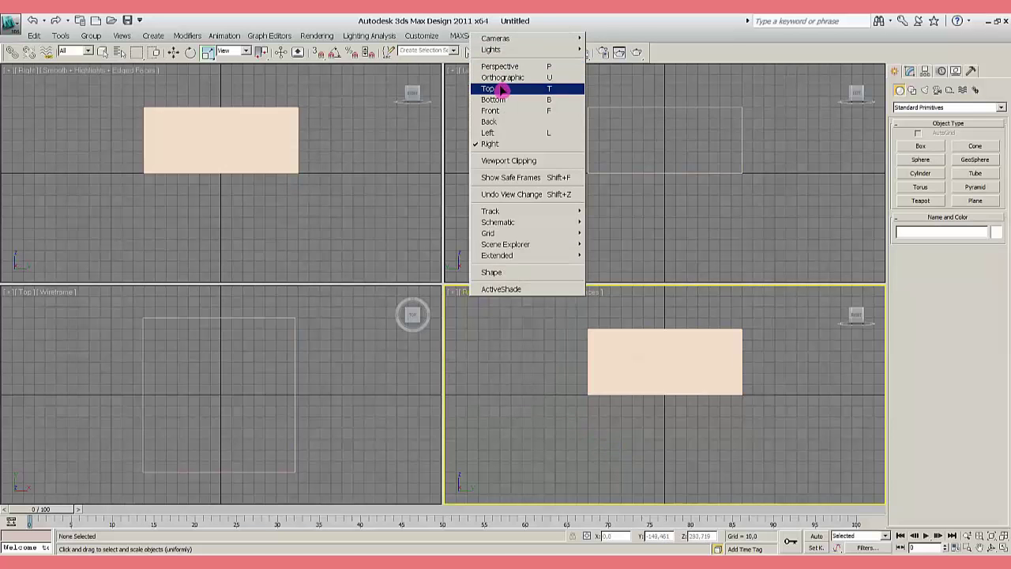
left_click(488, 372)
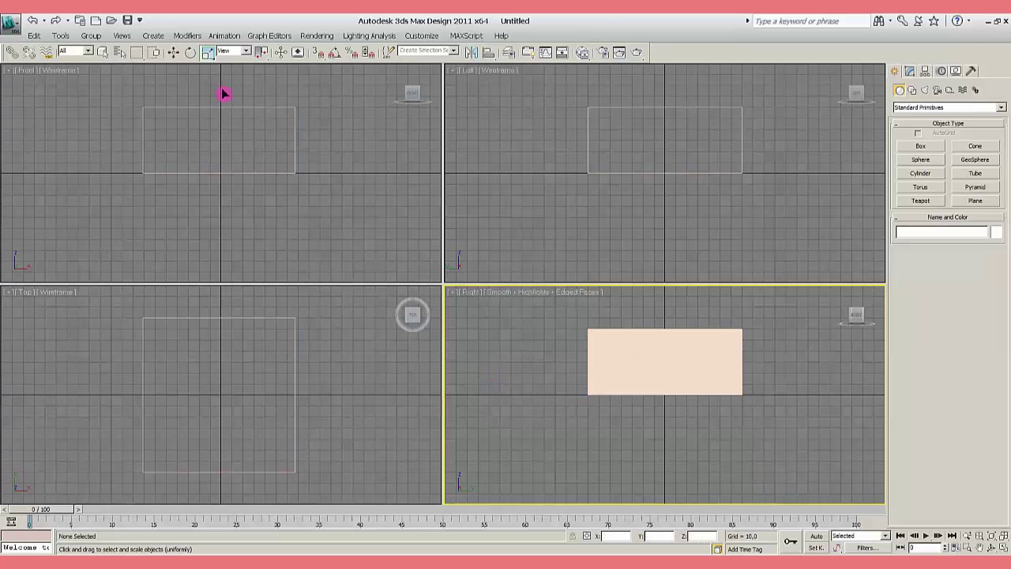
left_click(121, 36)
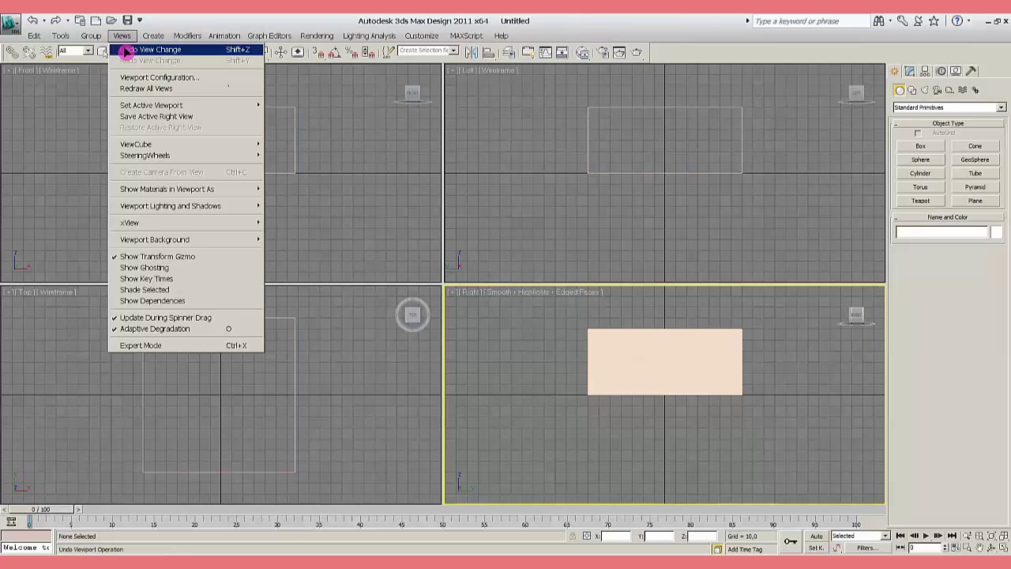
mouse_move(147, 105)
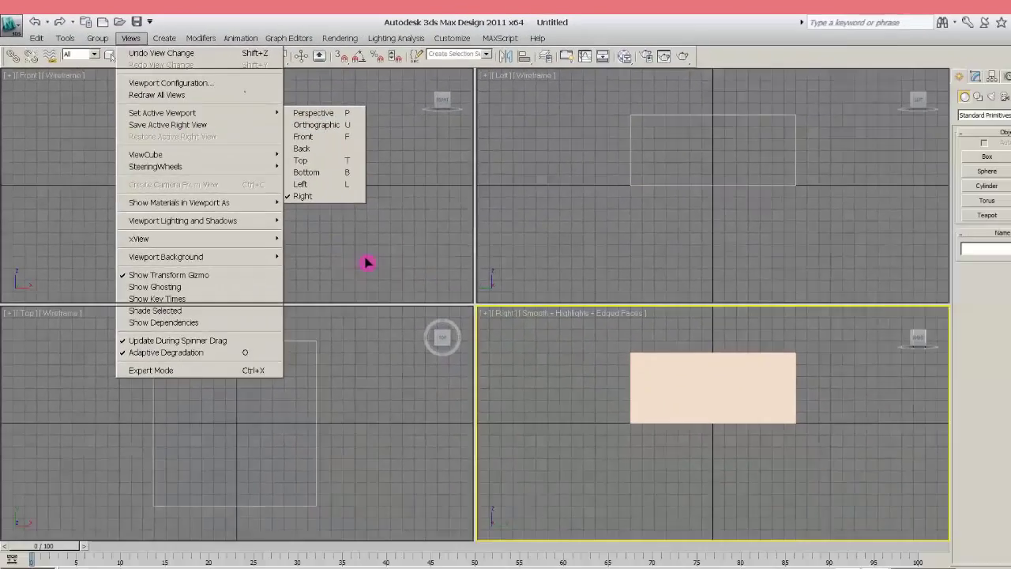
left_click(528, 379)
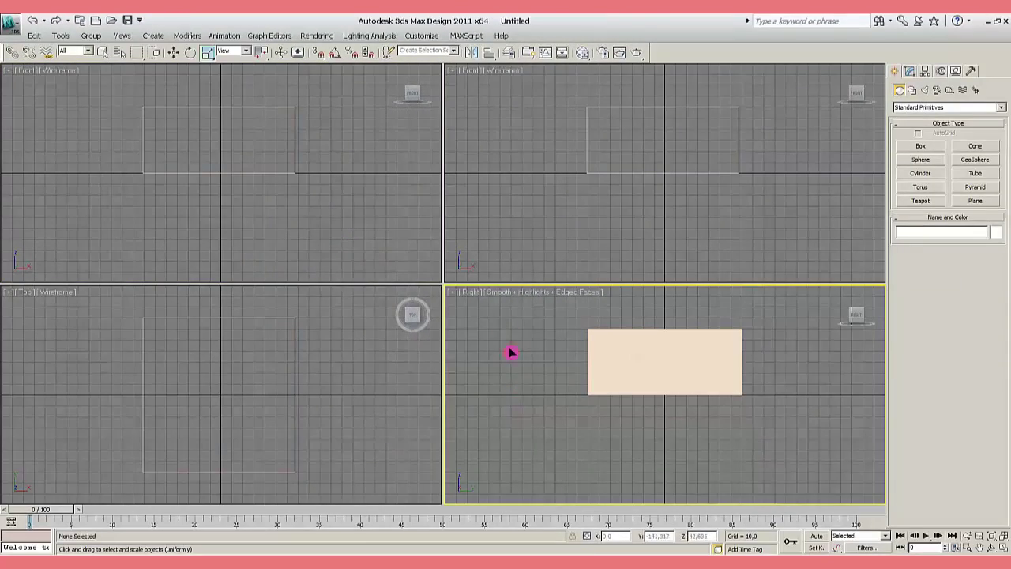
Set the active Right viewport to Perspective, and toggle its shading to wireframe and back to Smooth + Highlights
left_click(474, 295)
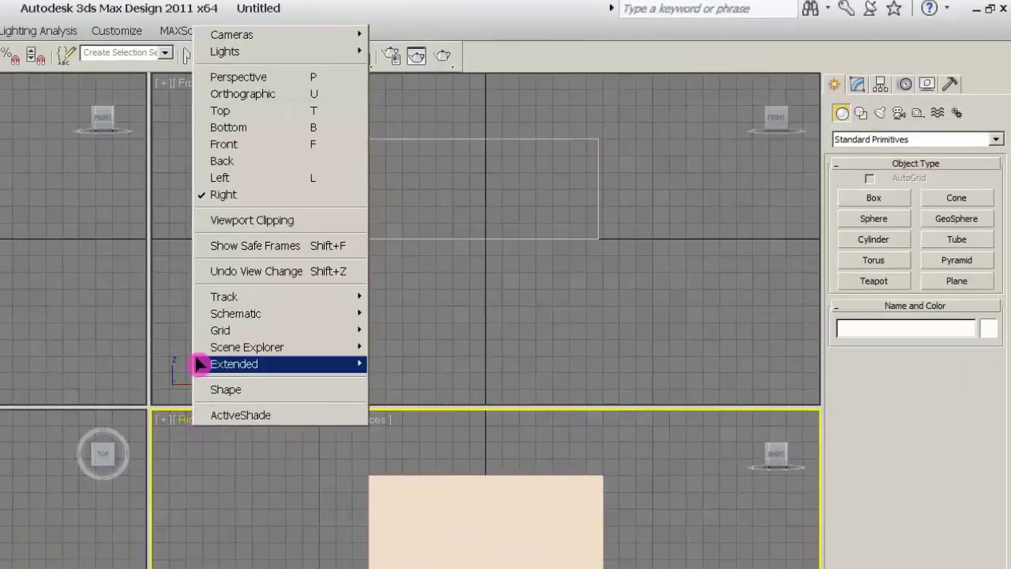
left_click(369, 71)
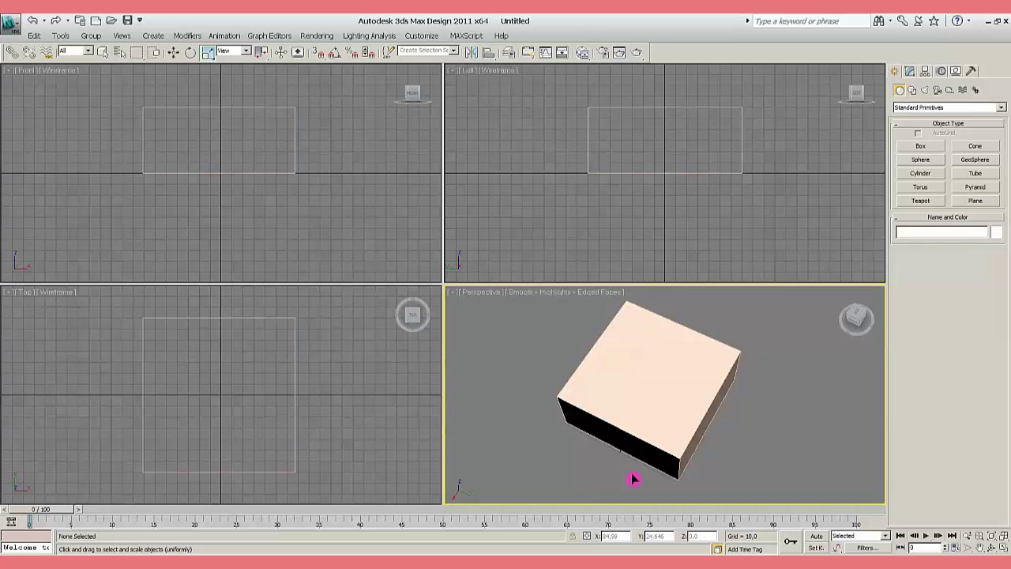
key("F3")
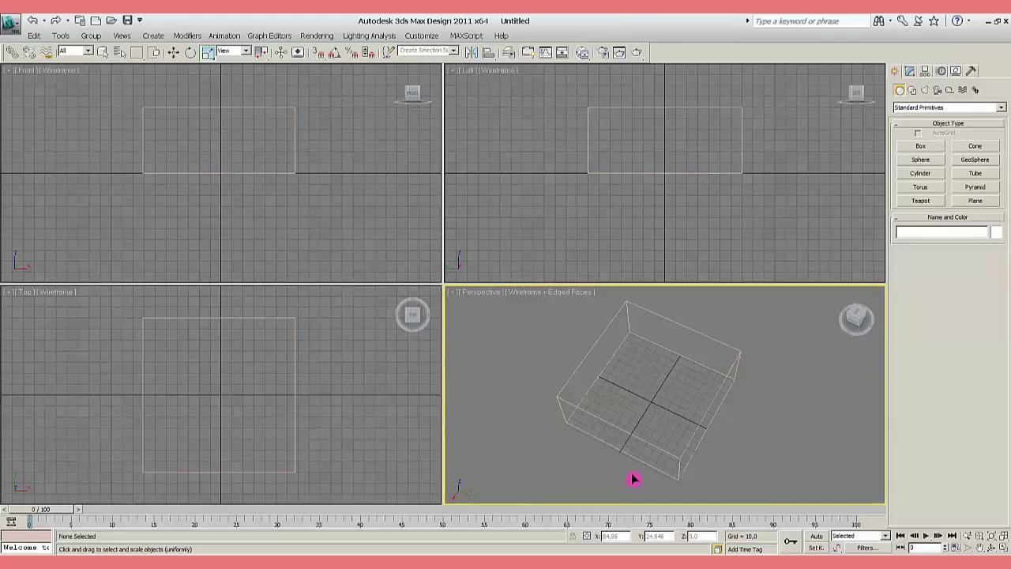
key("F3")
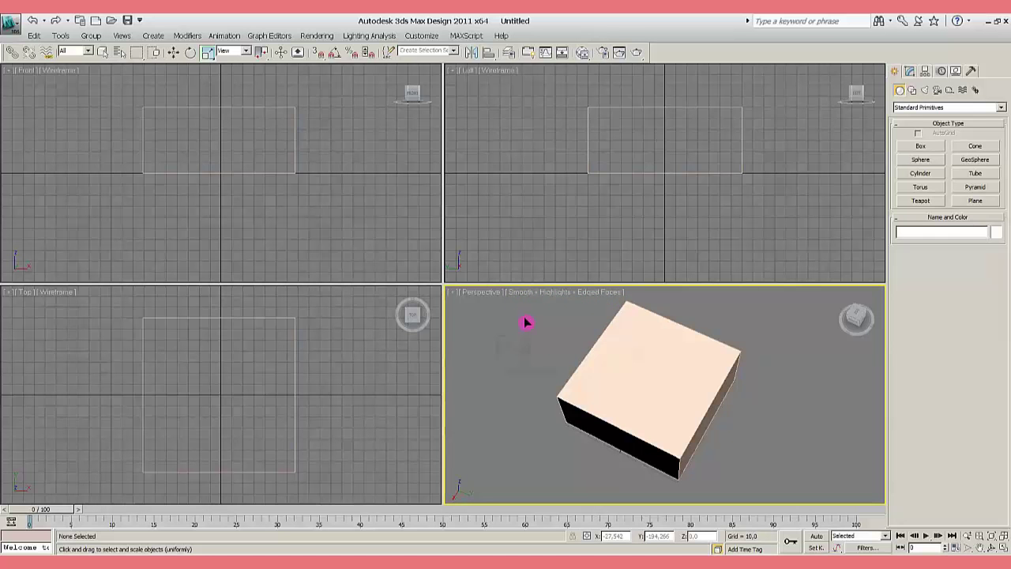
Toggle the edge display in the Perspective viewport, and turn Edged Faces off for its Flat shading
key("F4")
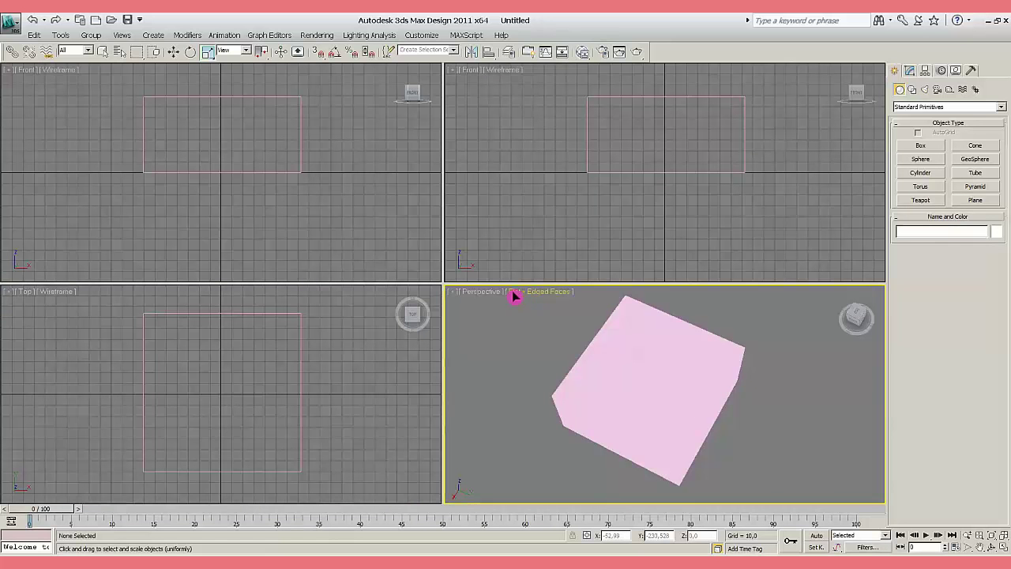
left_click(514, 292)
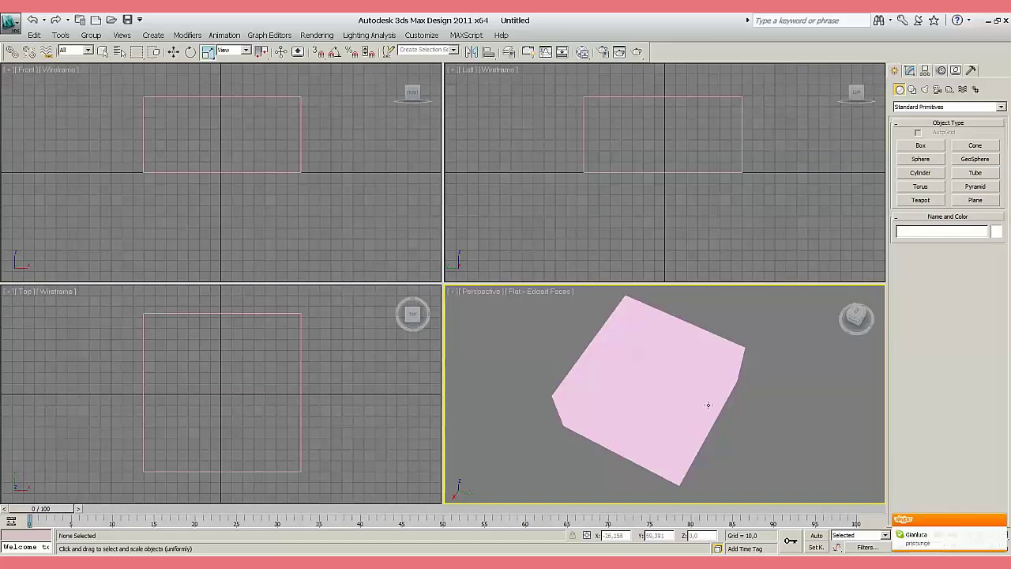
left_click(516, 292)
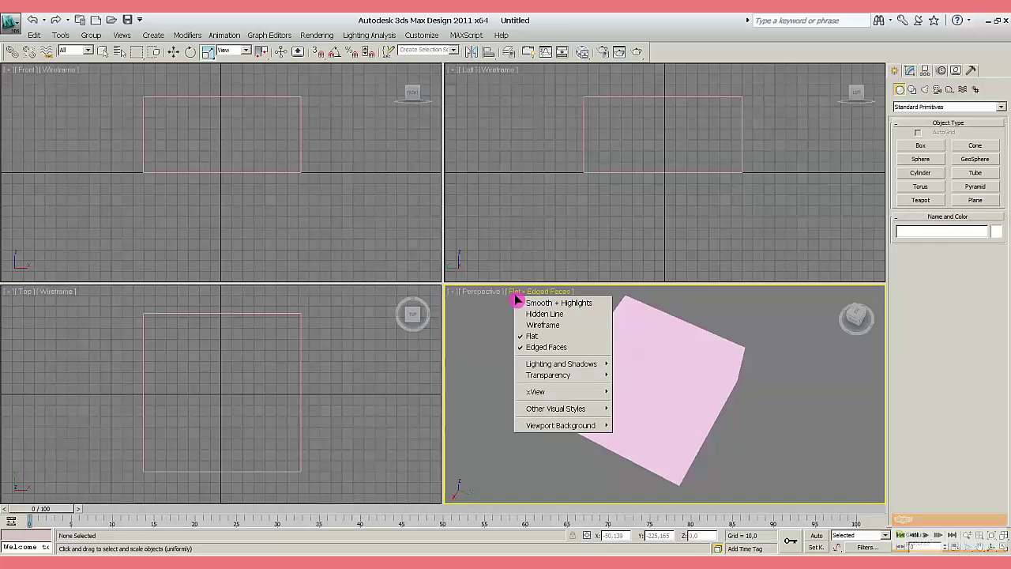
left_click(545, 348)
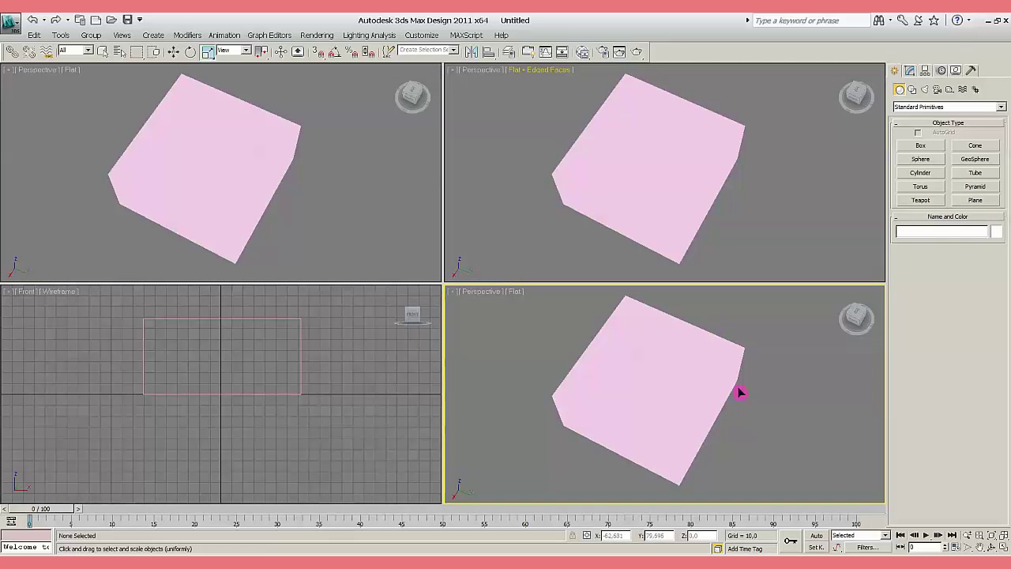
Try Hidden Line shading in the active Perspective viewport, and apply Smooth + Highlights with Edged Faces
left_click(515, 293)
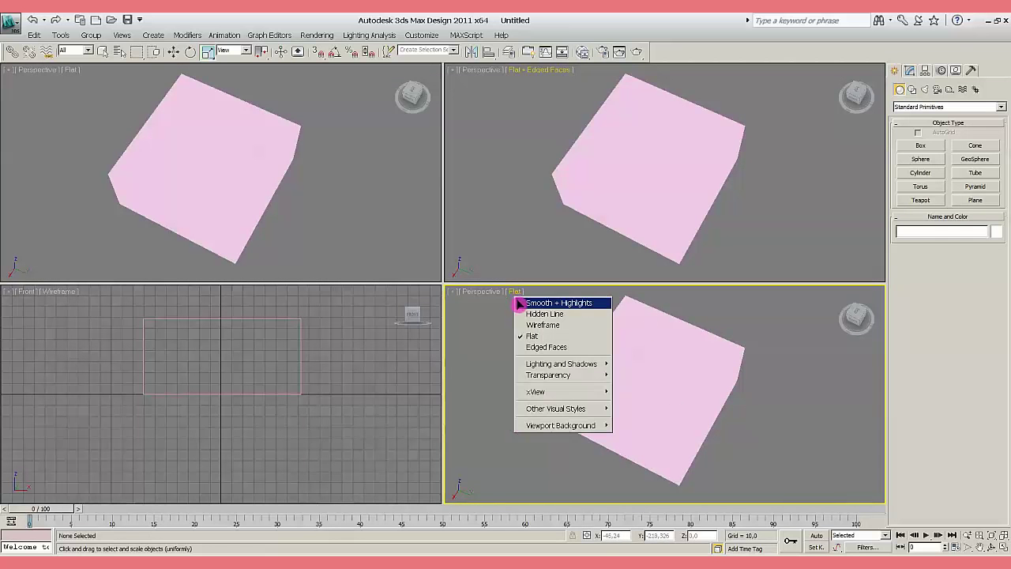
left_click(537, 314)
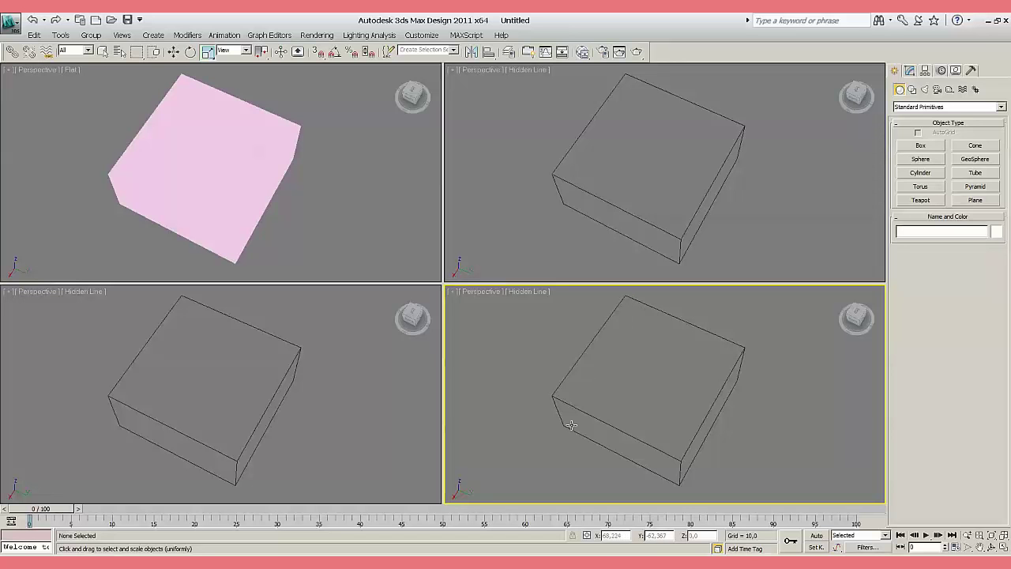
left_click(527, 294)
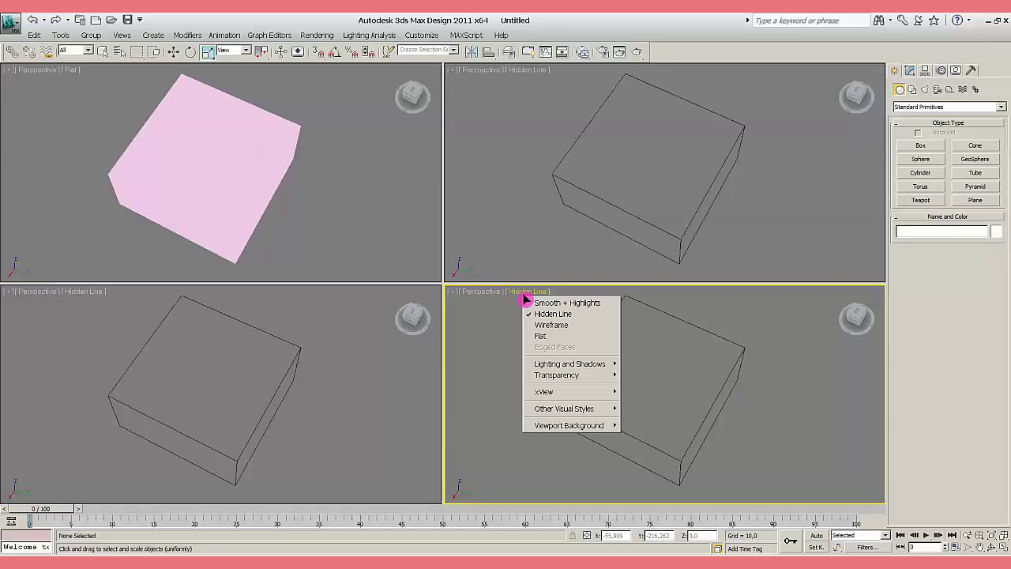
left_click(539, 303)
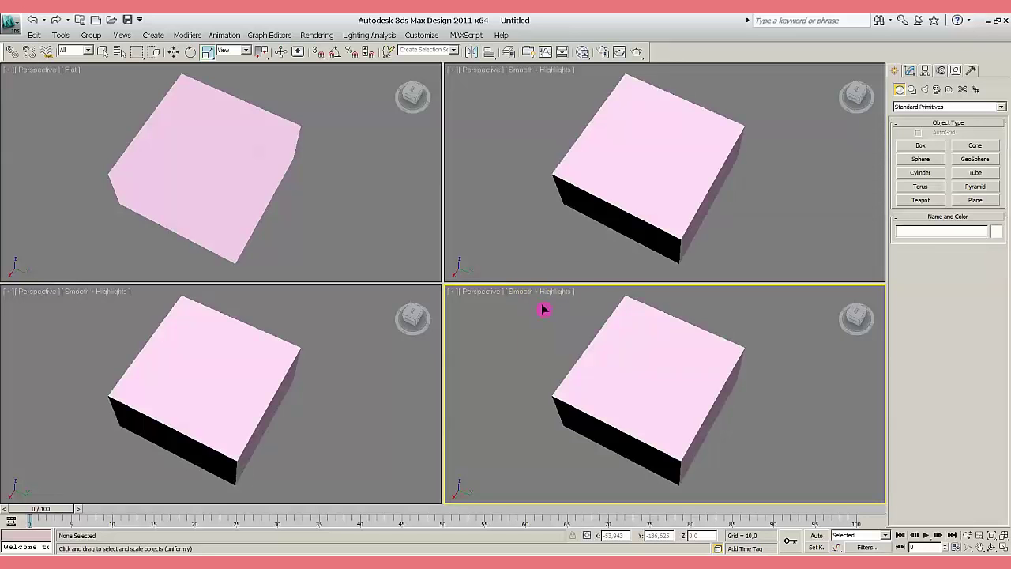
left_click(536, 297)
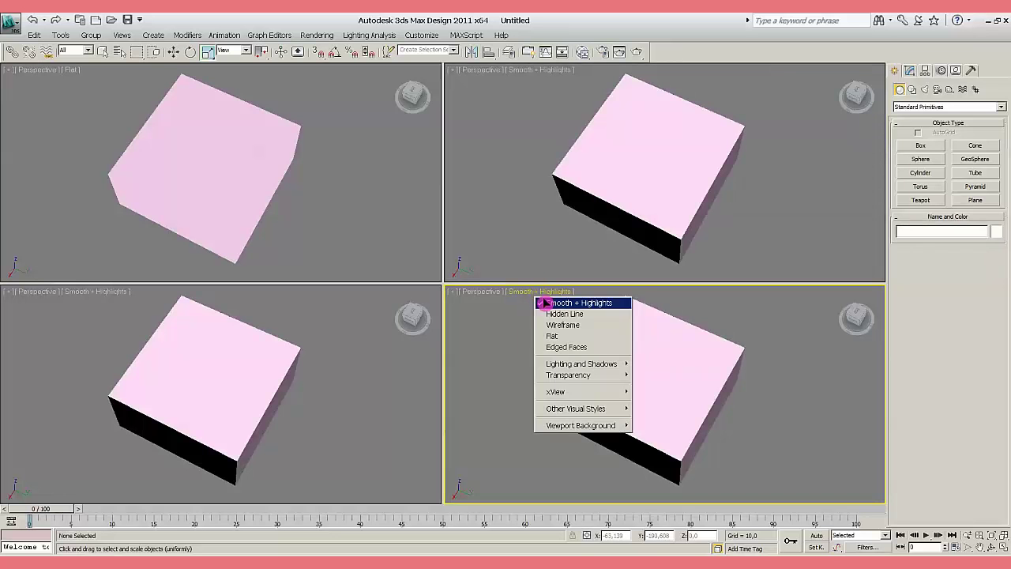
left_click(569, 351)
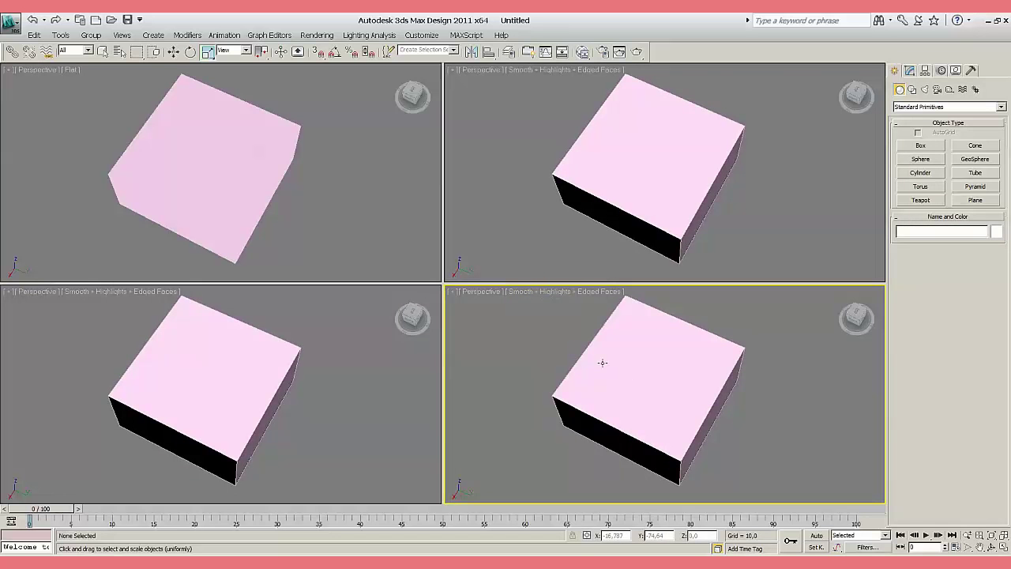